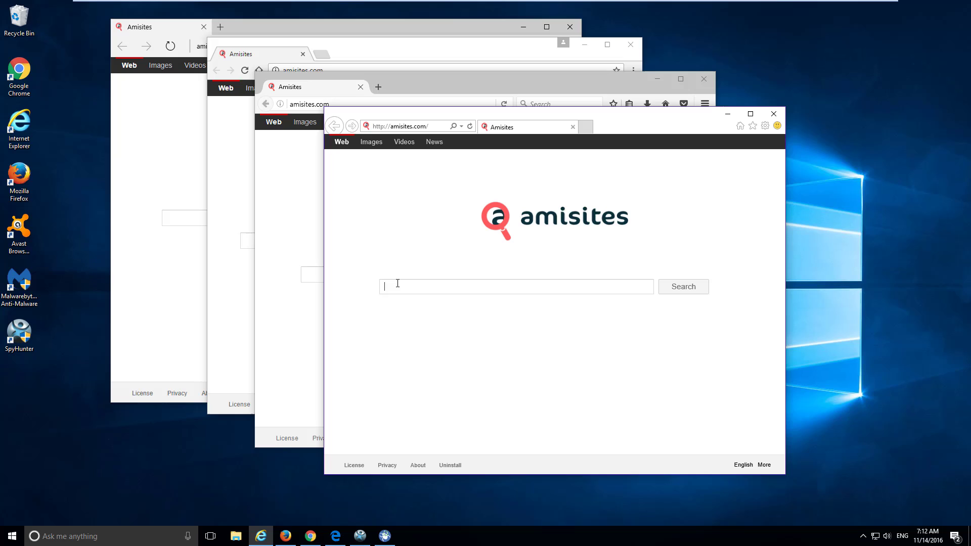
Run a test search for '123' on the amisites page, then close the results tab
{"action": "type", "text": "123"}
{"action": "key", "text": "Return"}
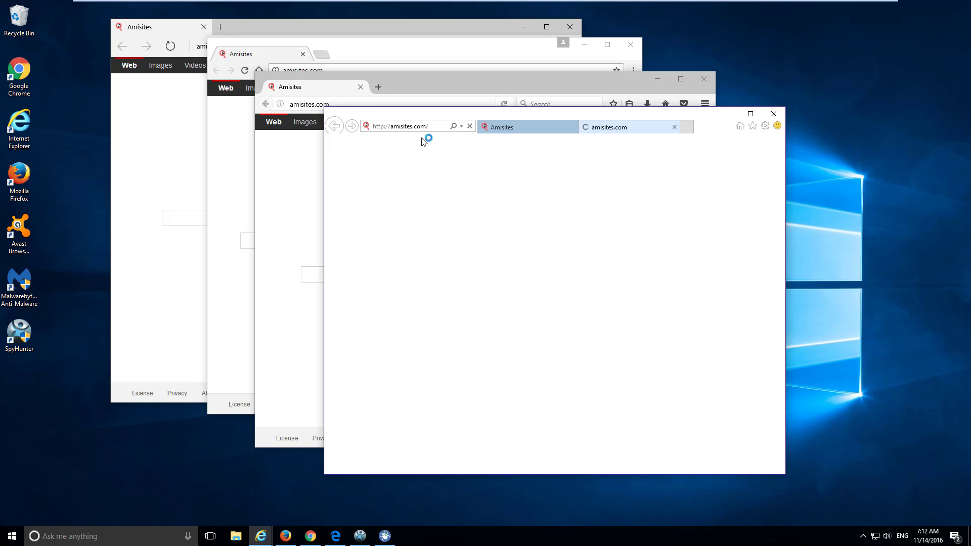
{"action": "left_click", "coordinate": [675, 127]}
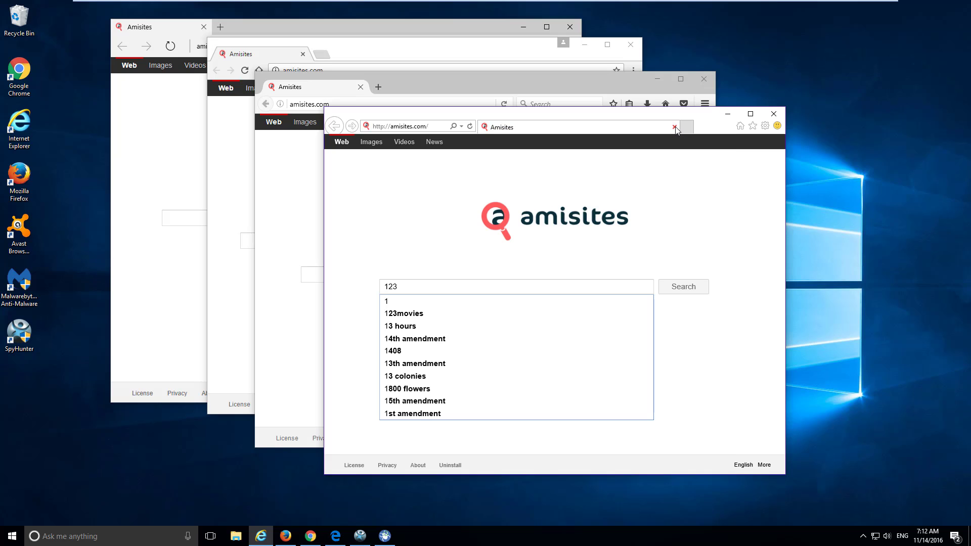
Close the amisites windows in Internet Explorer, Firefox, Chrome and Edge
{"action": "left_click", "coordinate": [772, 114]}
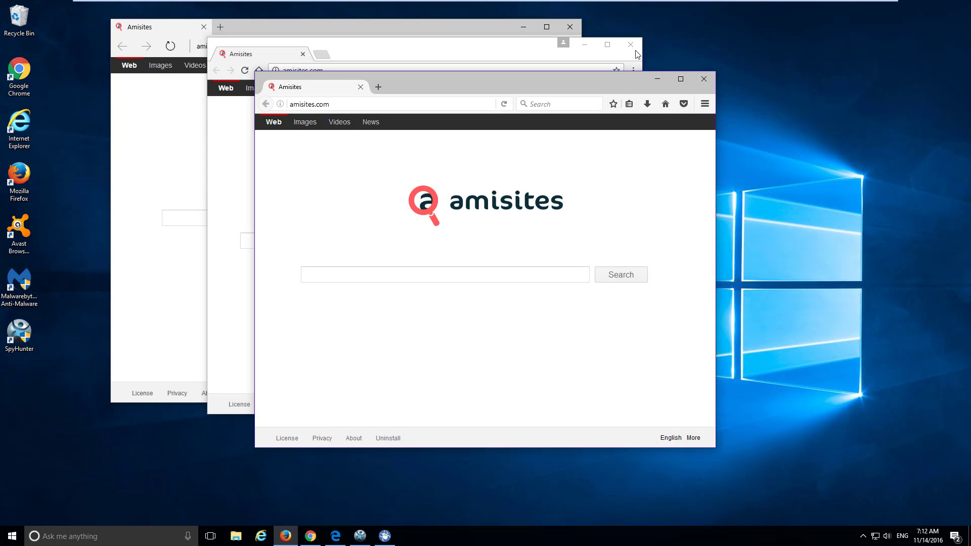
{"action": "left_click", "coordinate": [703, 79]}
{"action": "left_click", "coordinate": [631, 45]}
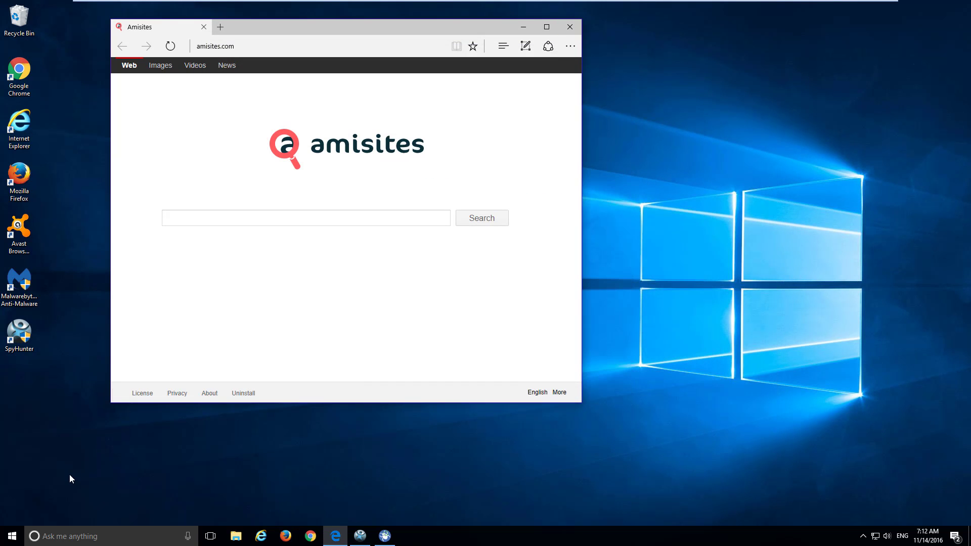
{"action": "key", "text": "alt+F4"}
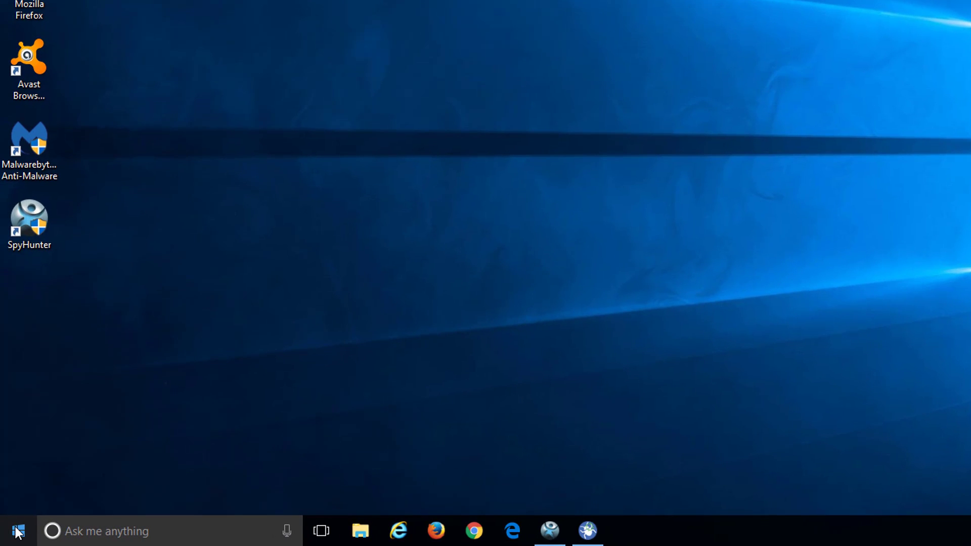
{"action": "right_click", "coordinate": [18, 532]}
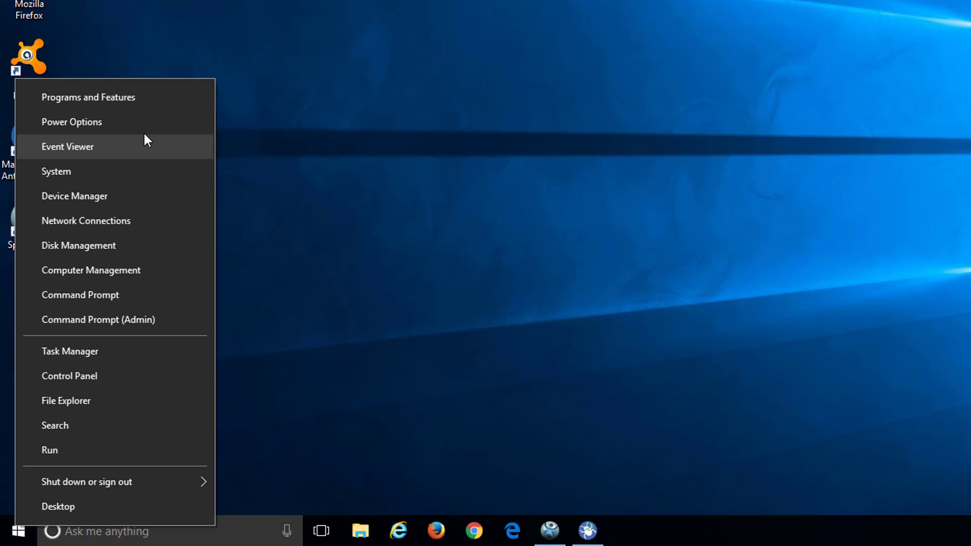
{"action": "left_click", "coordinate": [106, 95]}
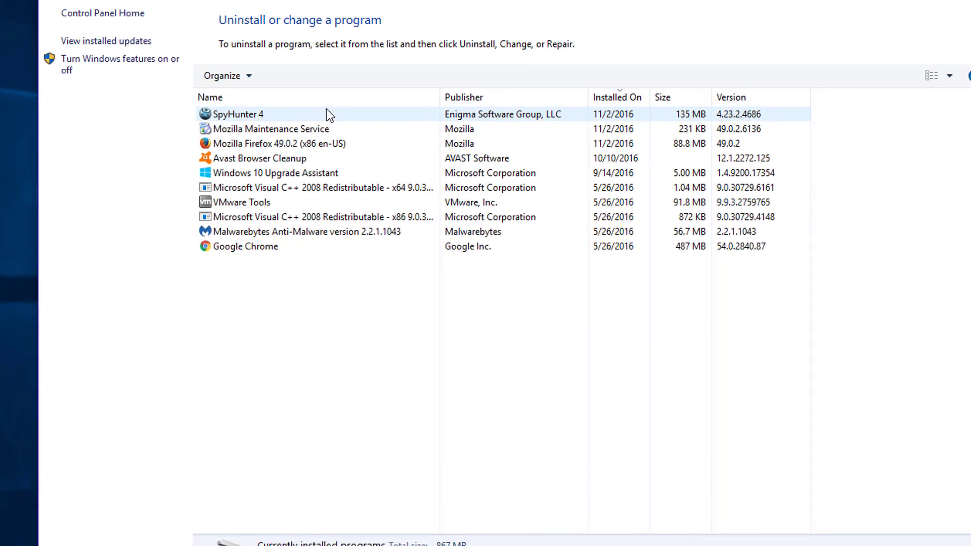
{"action": "left_click", "coordinate": [282, 159]}
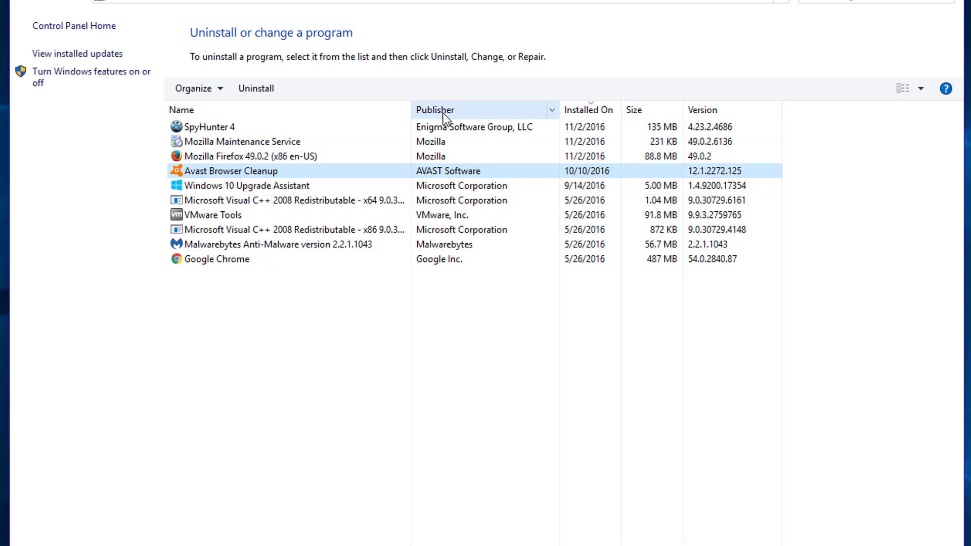
{"action": "left_click", "coordinate": [598, 113]}
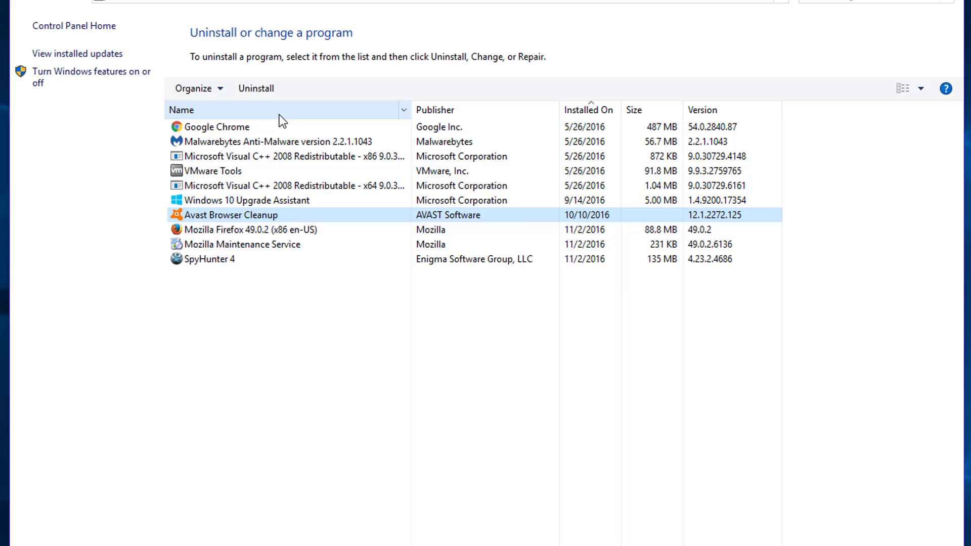
{"action": "left_click", "coordinate": [279, 115]}
{"action": "left_click", "coordinate": [597, 110]}
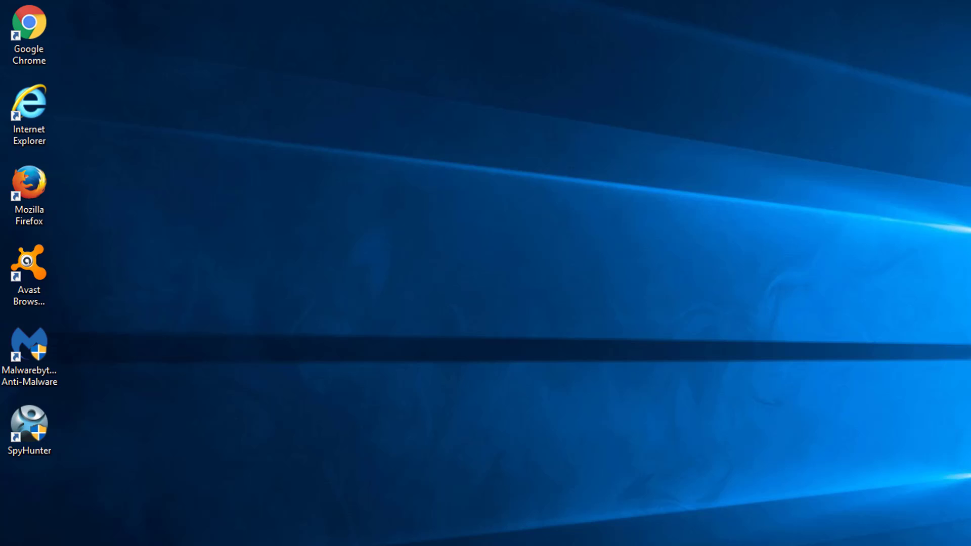
{"action": "left_click_drag", "start_coordinate": [89, 10], "coordinate": [18, 221]}
{"action": "left_click", "coordinate": [160, 210]}
{"action": "right_click", "coordinate": [32, 117]}
{"action": "left_click", "coordinate": [106, 392]}
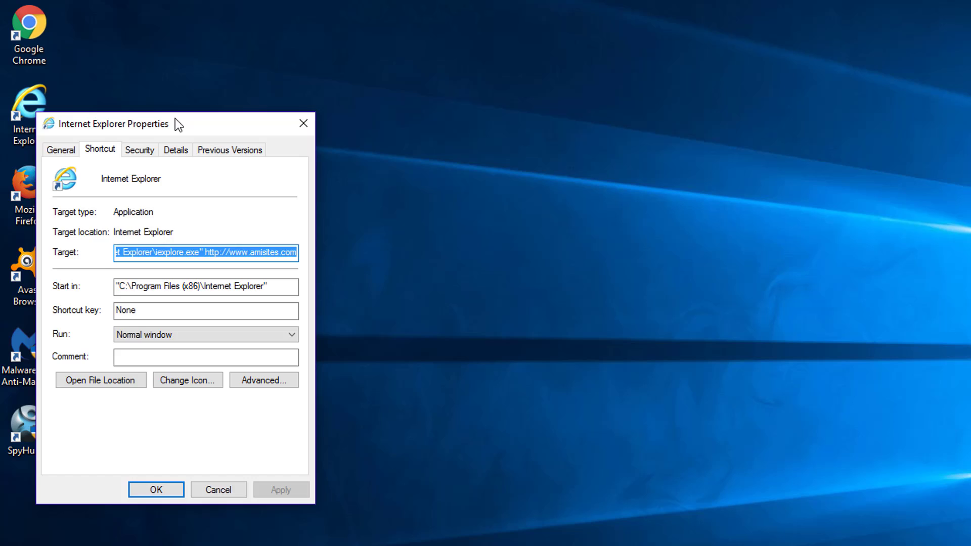
{"action": "left_click_drag", "start_coordinate": [179, 124], "coordinate": [244, 6]}
{"action": "left_click", "coordinate": [192, 138]}
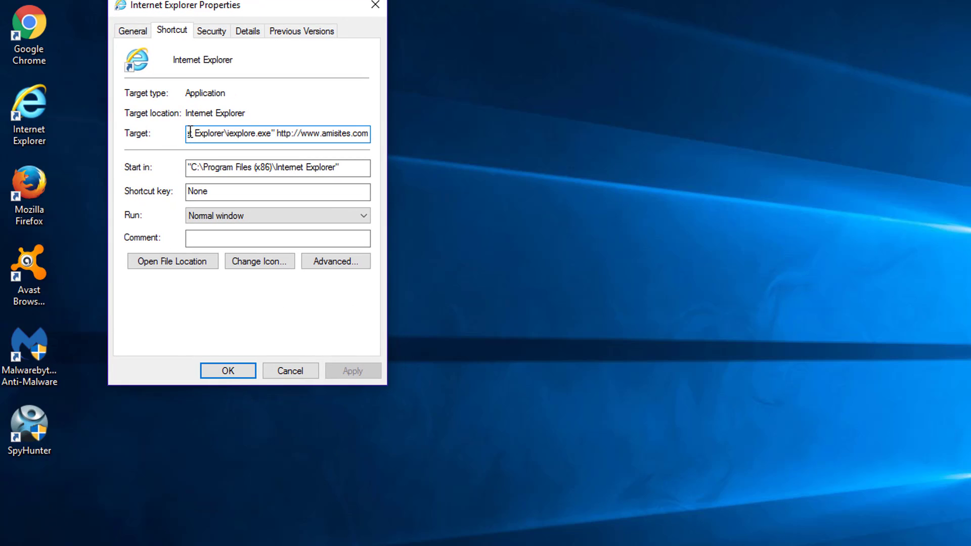
{"action": "key", "text": "ctrl+a"}
{"action": "left_click", "coordinate": [338, 134]}
{"action": "left_click_drag", "start_coordinate": [276, 134], "coordinate": [410, 132]}
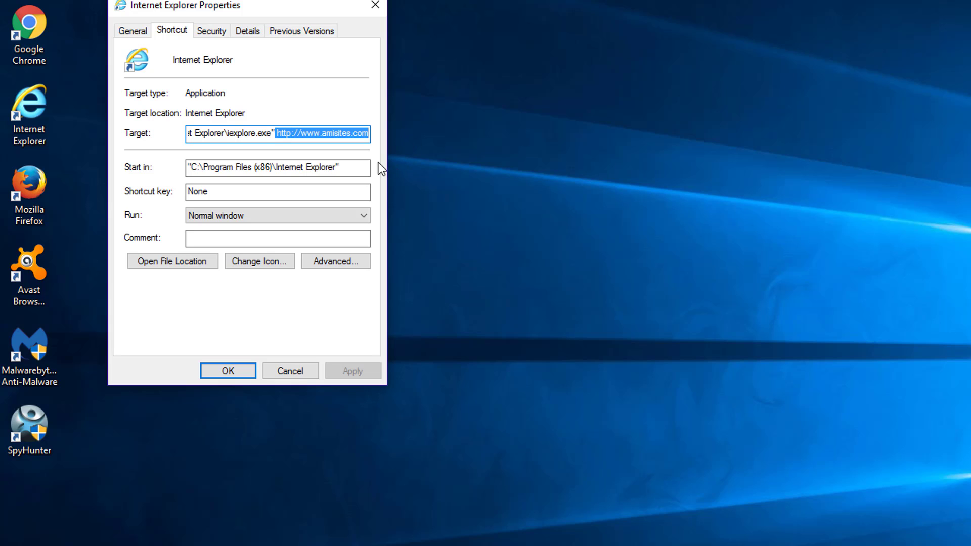
{"action": "key", "text": "Delete"}
{"action": "left_click", "coordinate": [345, 370]}
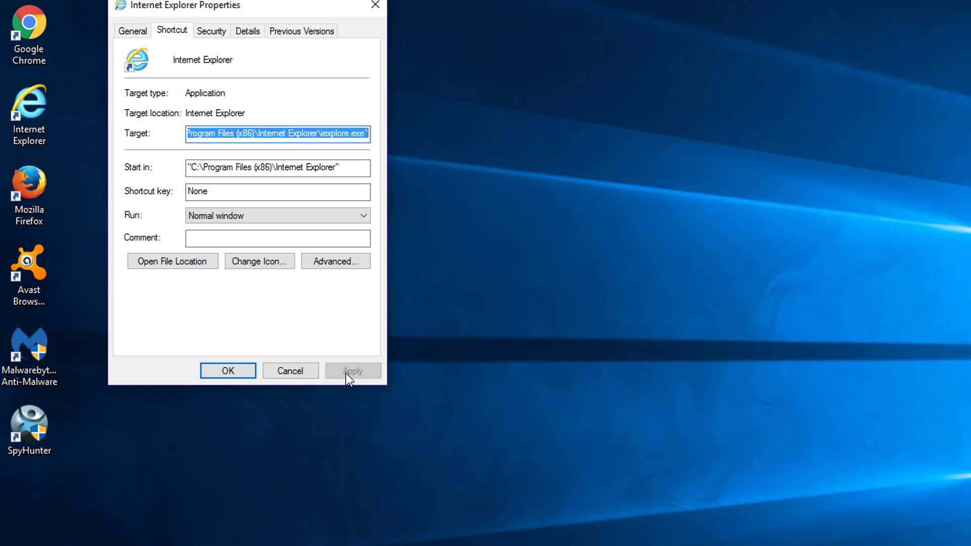
{"action": "left_click", "coordinate": [228, 369]}
Delete the amisites URL from the Firefox shortcut's Target, granting administrator permission, and save
{"action": "right_click", "coordinate": [37, 202]}
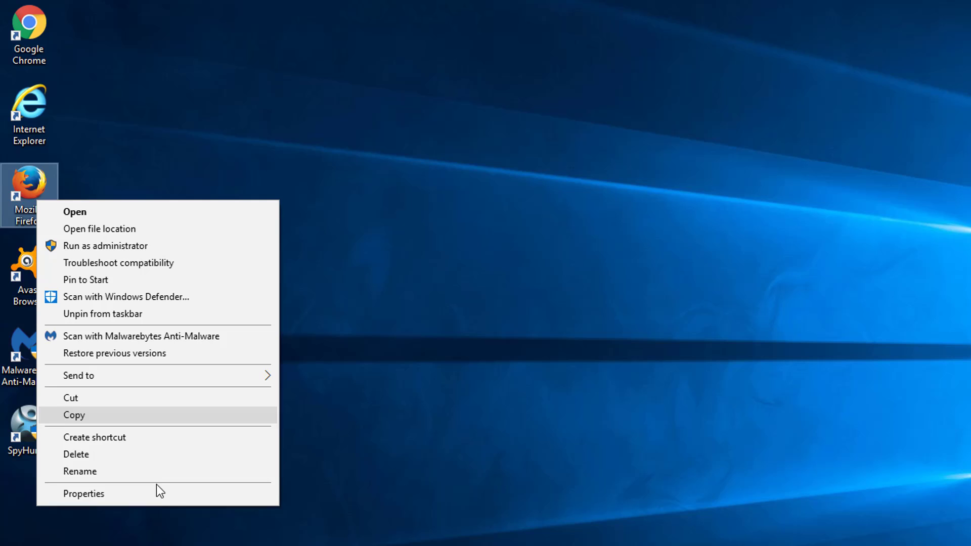
{"action": "left_click", "coordinate": [138, 496]}
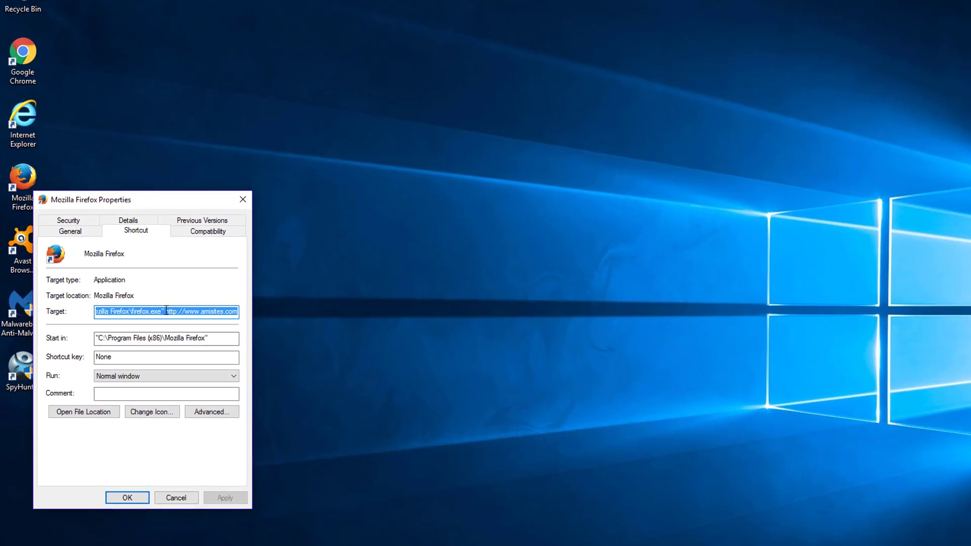
{"action": "left_click_drag", "start_coordinate": [211, 354], "coordinate": [302, 353]}
{"action": "key", "text": "Delete"}
{"action": "left_click", "coordinate": [187, 442]}
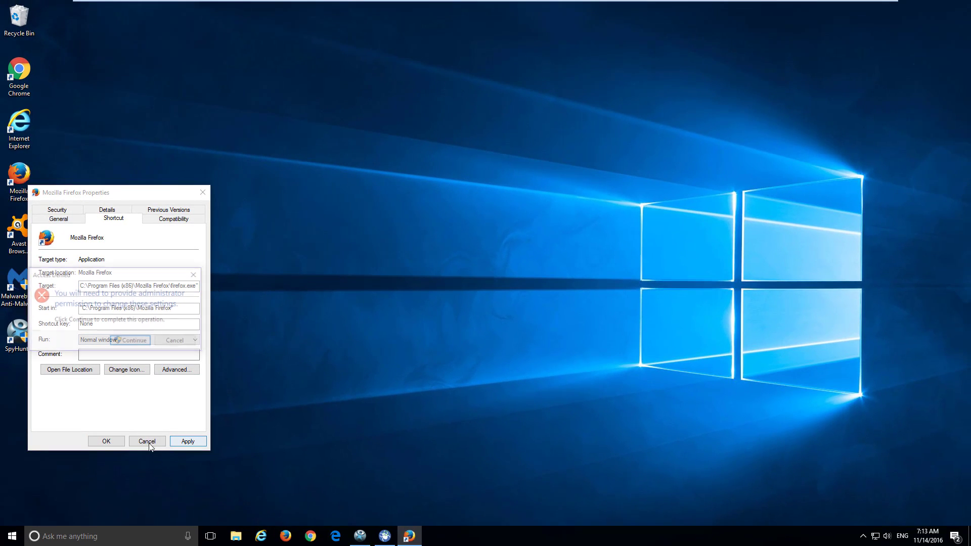
{"action": "left_click", "coordinate": [129, 342]}
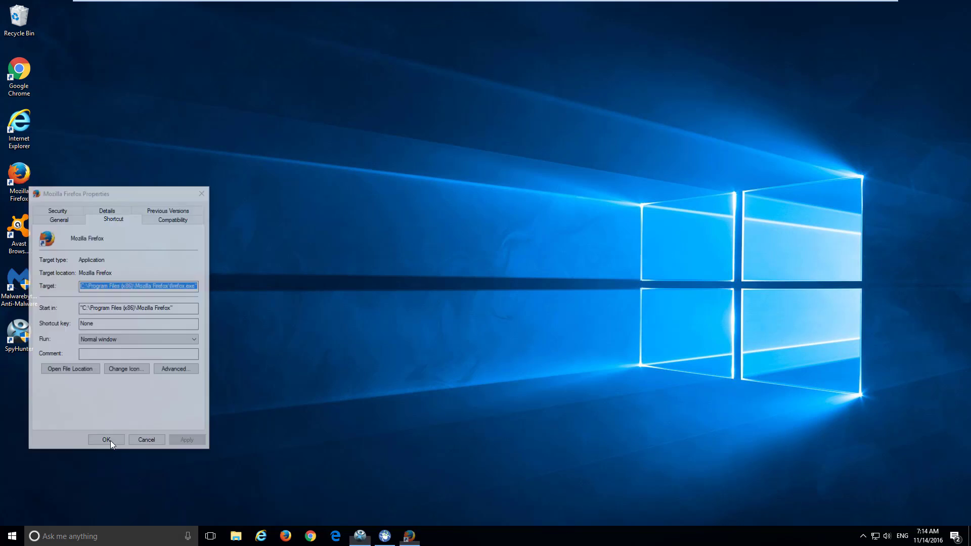
{"action": "left_click", "coordinate": [111, 441]}
Trim the Chrome shortcut's Target to end at chrome.exe, granting administrator permission, and save
{"action": "right_click", "coordinate": [22, 80]}
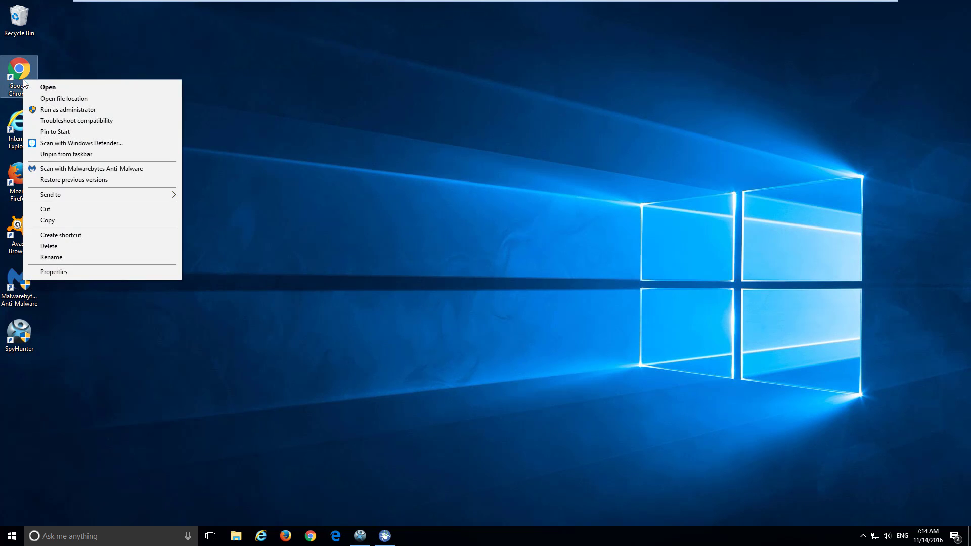
{"action": "left_click", "coordinate": [63, 272]}
{"action": "left_click_drag", "start_coordinate": [135, 180], "coordinate": [211, 184]}
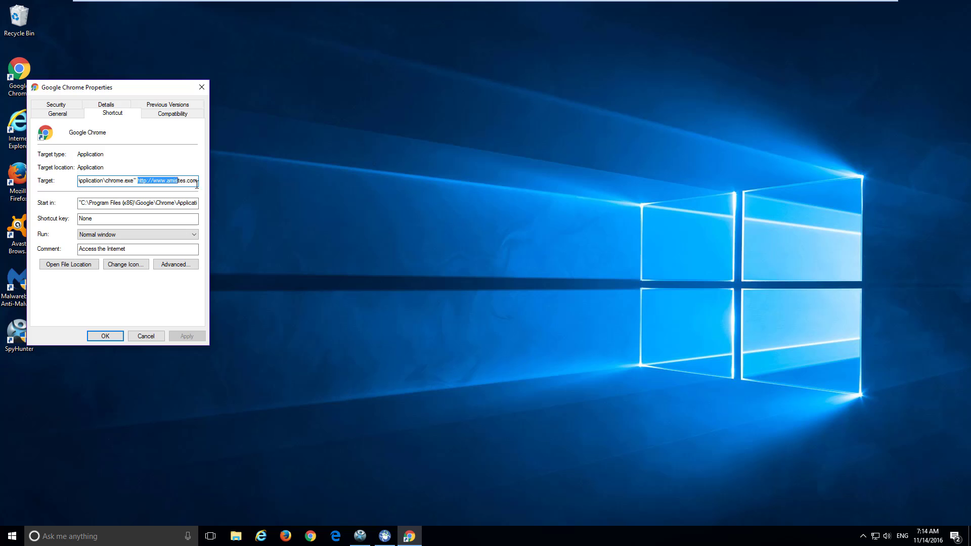
{"action": "key", "text": "Delete"}
{"action": "key", "text": "BackSpace"}
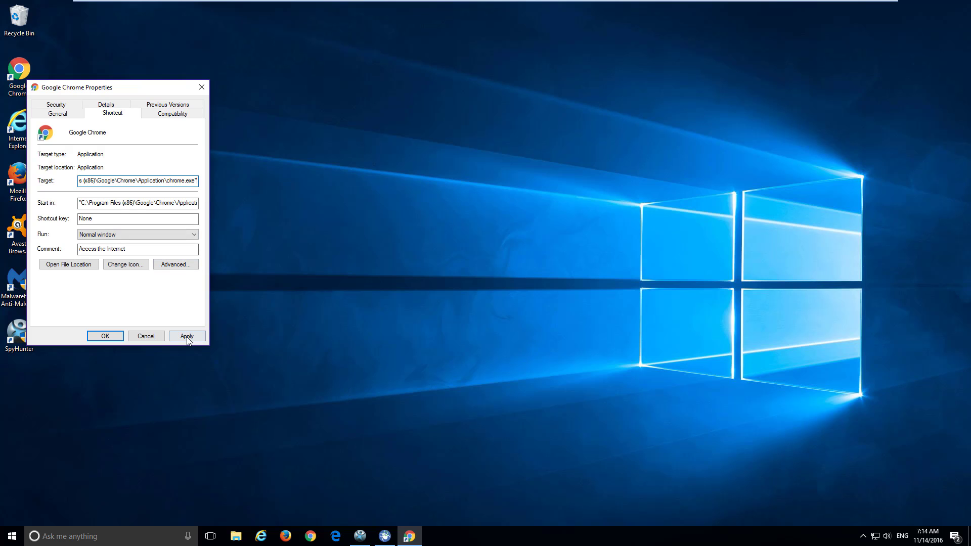
{"action": "left_click", "coordinate": [187, 336]}
{"action": "left_click", "coordinate": [126, 237]}
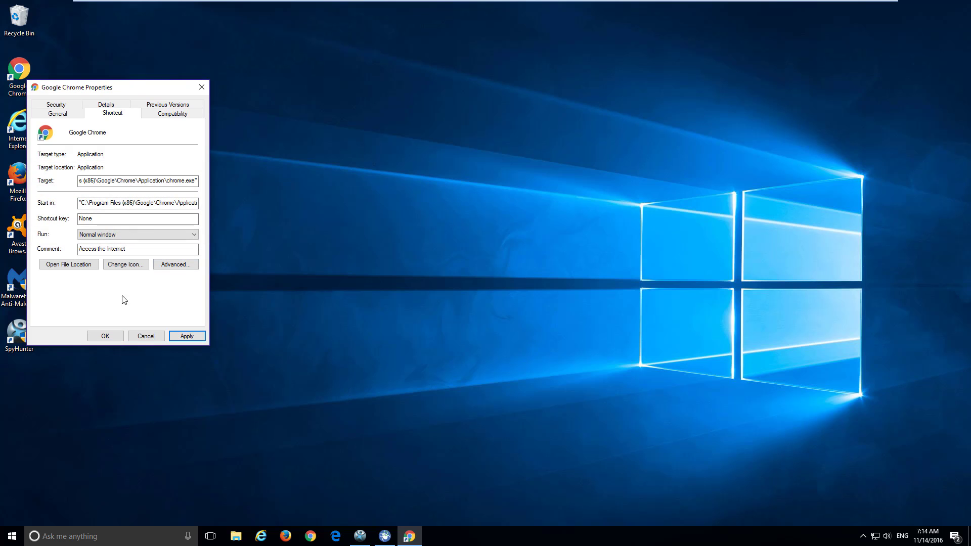
{"action": "left_click", "coordinate": [106, 335]}
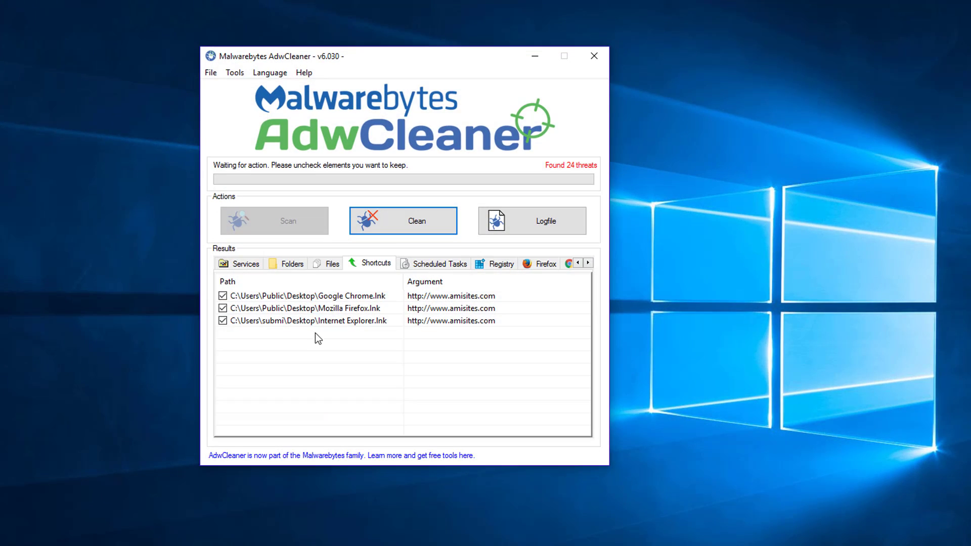
Review AdwCleaner's Shortcuts results and SpyHunter's 3 Play-Bar.net threats, then close both programs
{"action": "left_click_drag", "start_coordinate": [312, 56], "coordinate": [299, 56]}
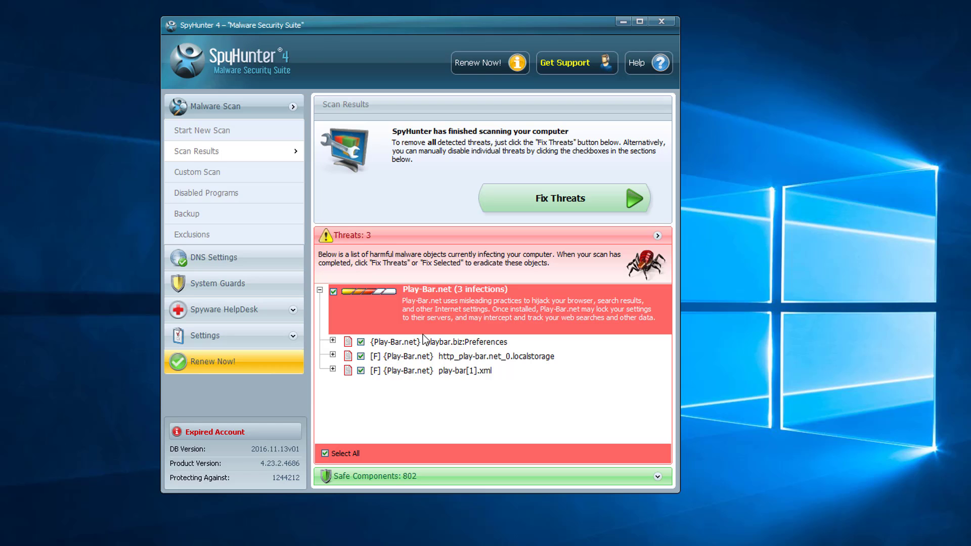
{"action": "left_click_drag", "start_coordinate": [352, 23], "coordinate": [365, 34]}
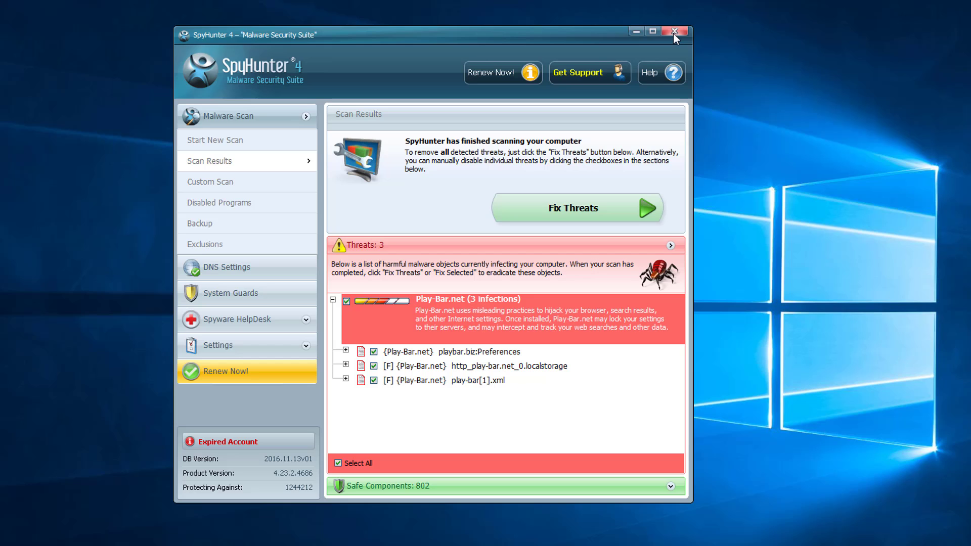
{"action": "left_click_drag", "start_coordinate": [535, 32], "coordinate": [530, 25]}
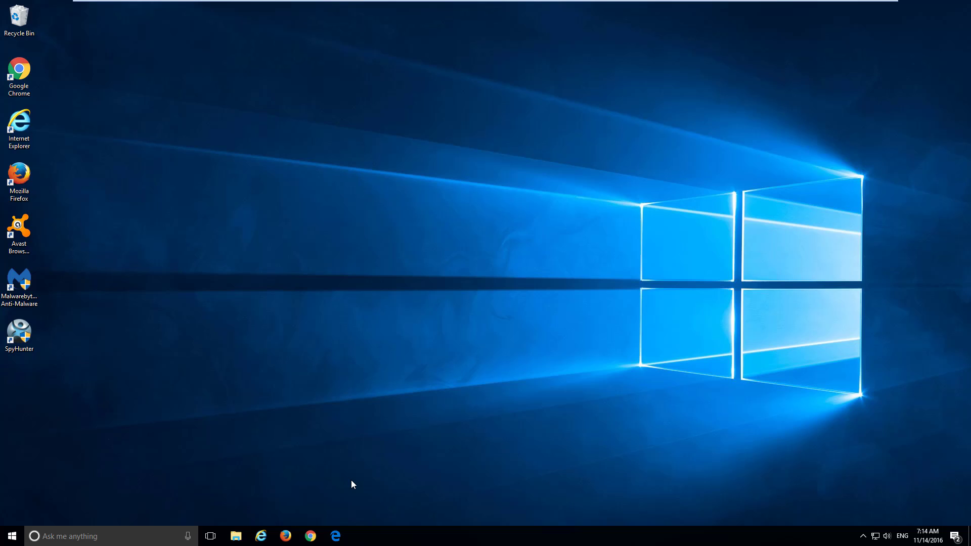
Launch Chrome and review Settings > Extensions: Google Docs, Docs Offline, Sheets and Slides
{"action": "left_click", "coordinate": [311, 535]}
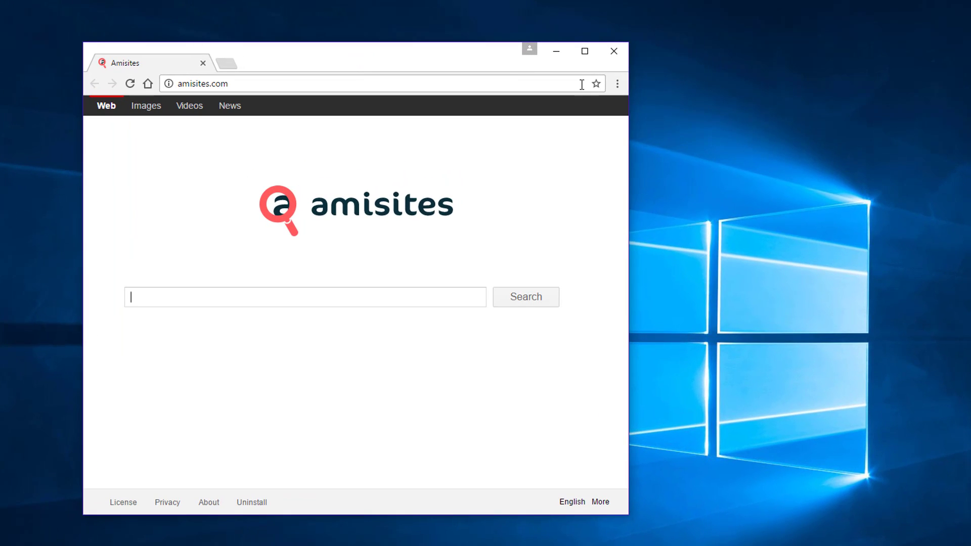
{"action": "left_click", "coordinate": [619, 84]}
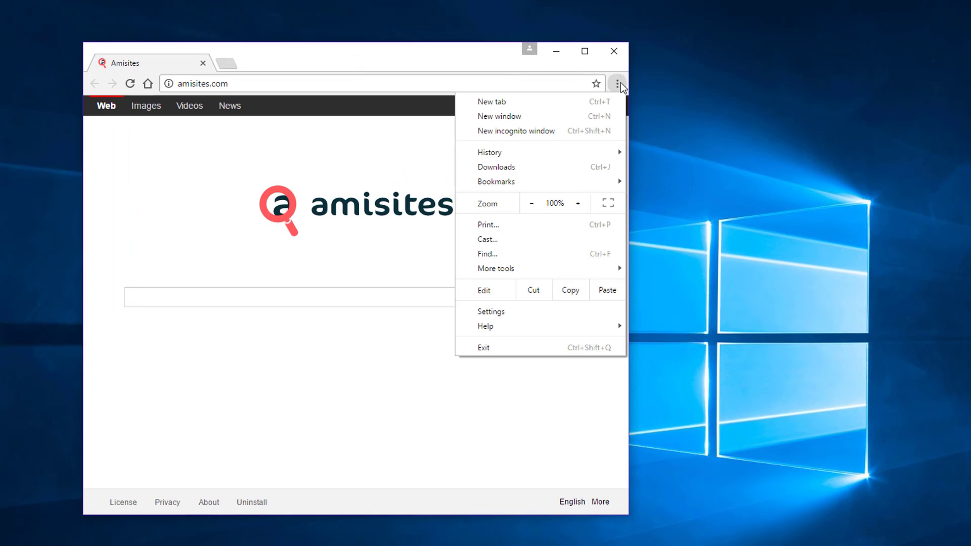
{"action": "left_click", "coordinate": [494, 314]}
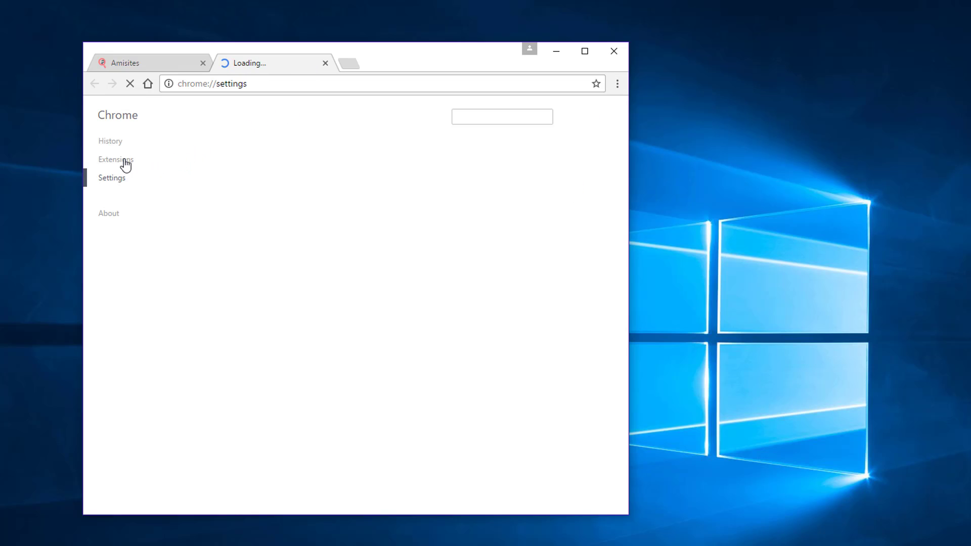
{"action": "left_click", "coordinate": [125, 162]}
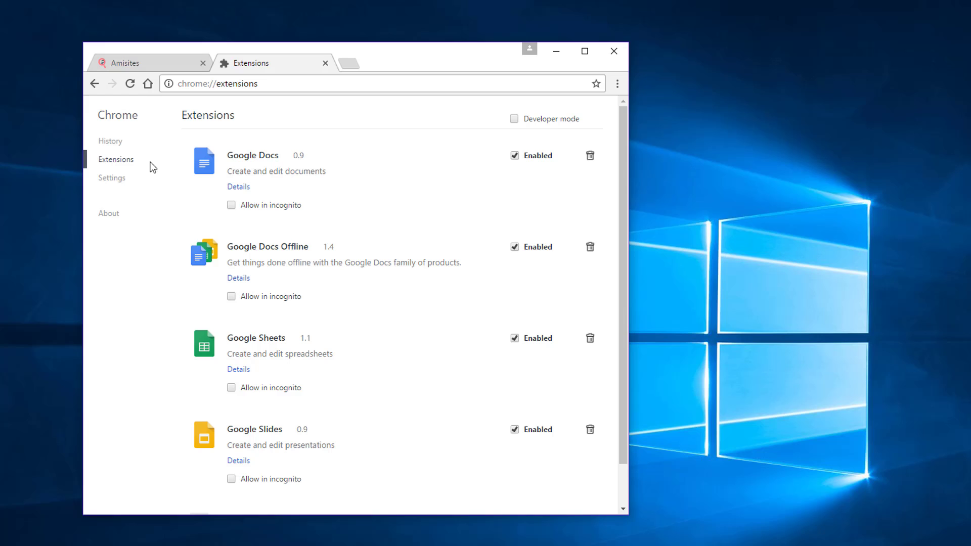
{"action": "scroll", "coordinate": [330, 224], "scroll_direction": "down", "scroll_amount": 2}
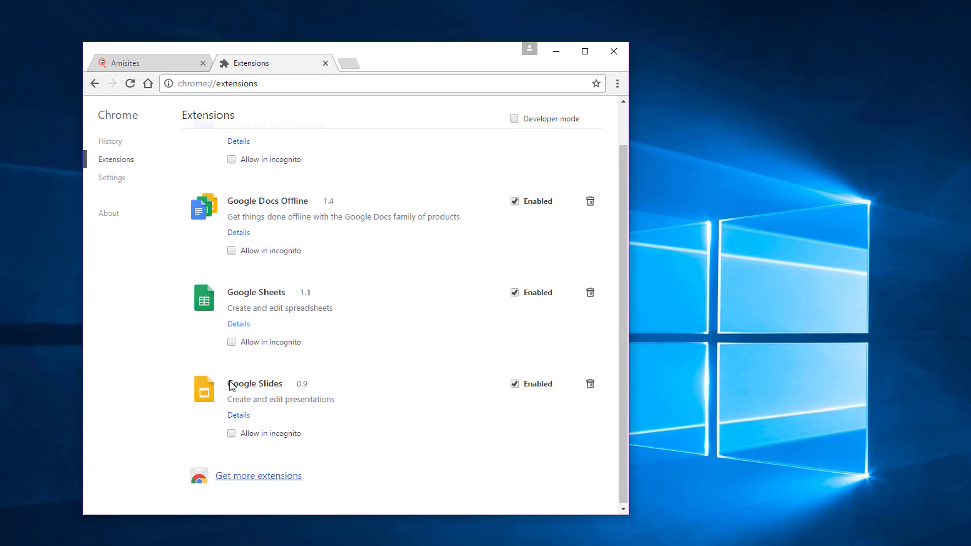
{"action": "scroll", "coordinate": [230, 385], "scroll_direction": "up", "scroll_amount": 2}
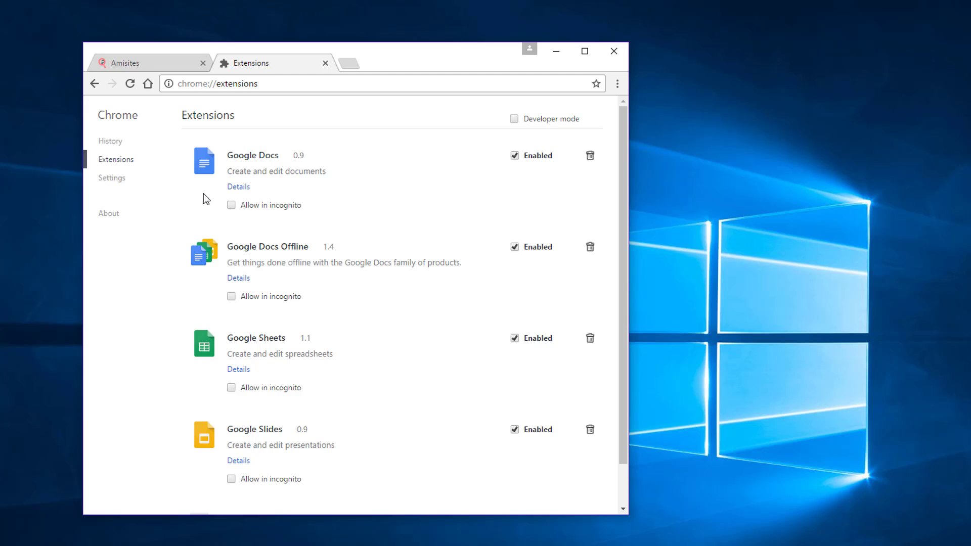
Remove Amisites from Chrome's startup pages and start with the New Tab page
{"action": "left_click", "coordinate": [118, 181]}
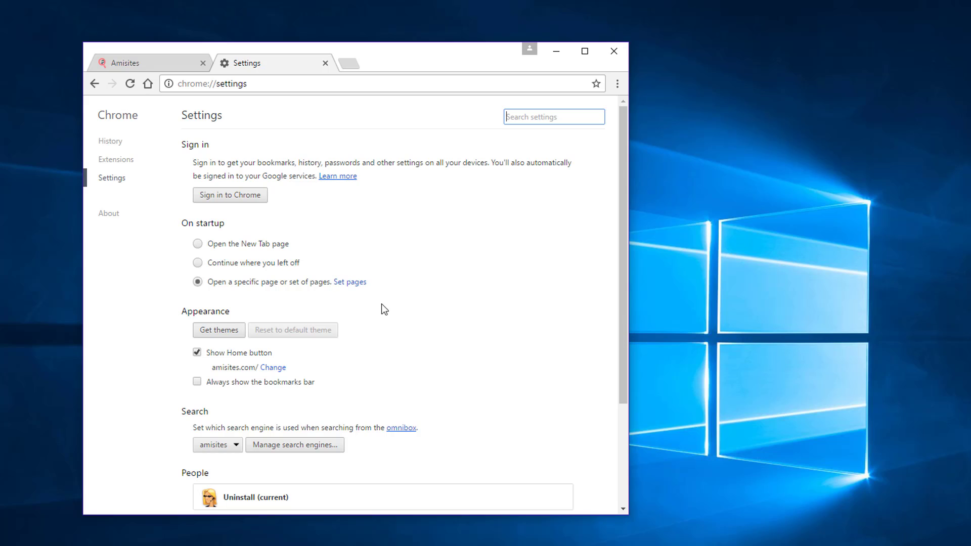
{"action": "left_click", "coordinate": [357, 287]}
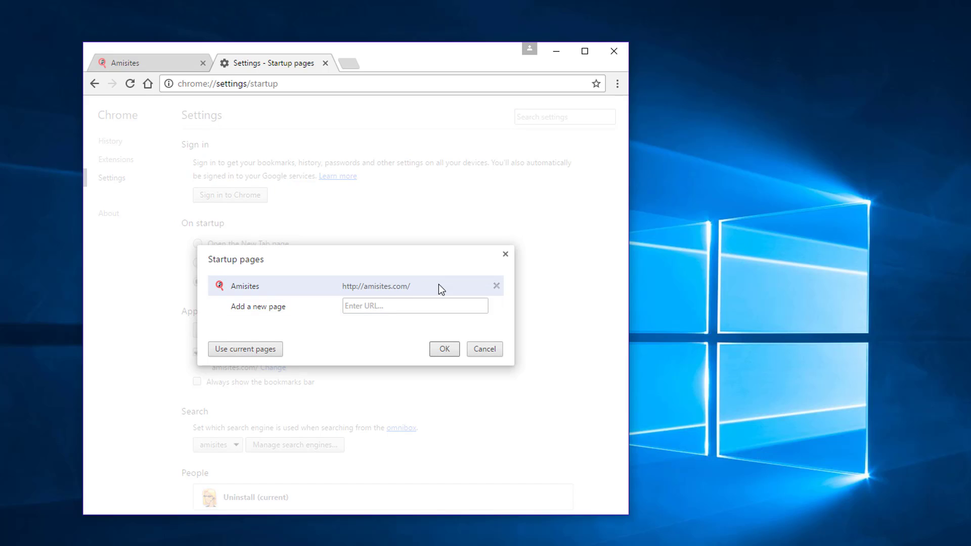
{"action": "left_click", "coordinate": [498, 286]}
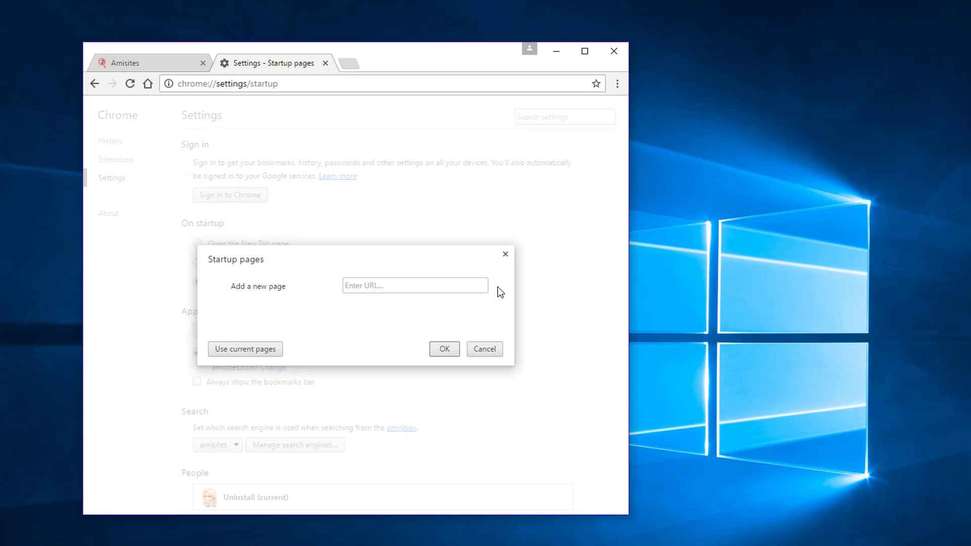
{"action": "left_click", "coordinate": [444, 349]}
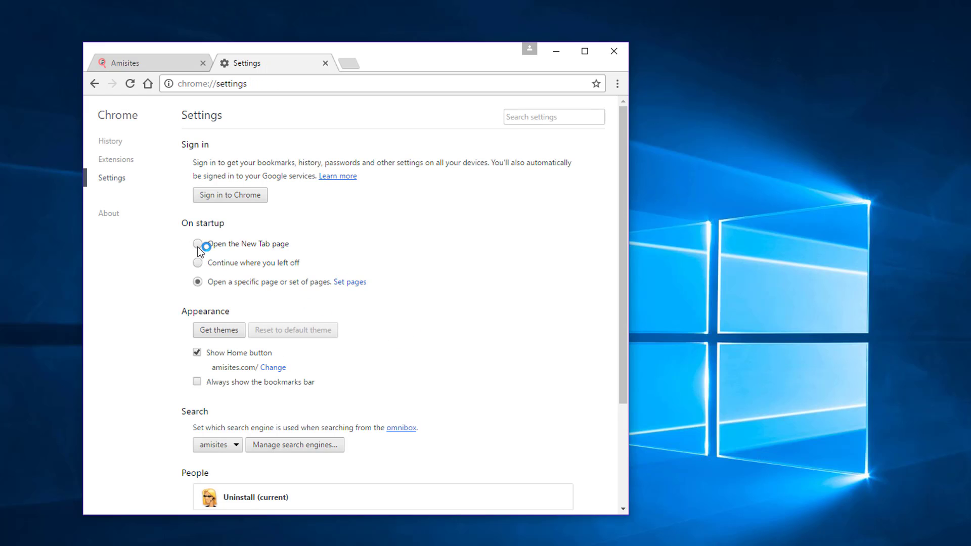
{"action": "left_click", "coordinate": [198, 246]}
Set the home page to the New Tab page and turn off Show Home button
{"action": "left_click", "coordinate": [277, 368]}
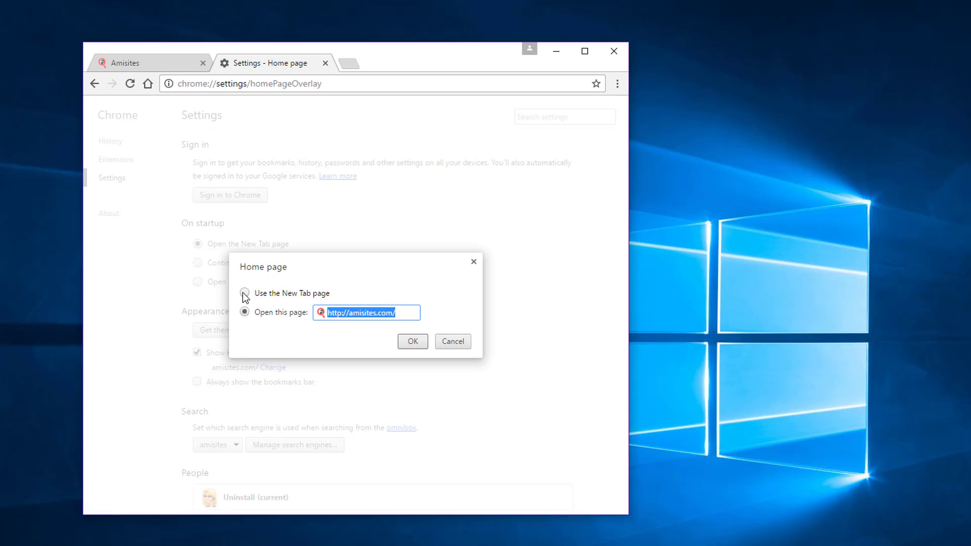
{"action": "key", "text": "Delete"}
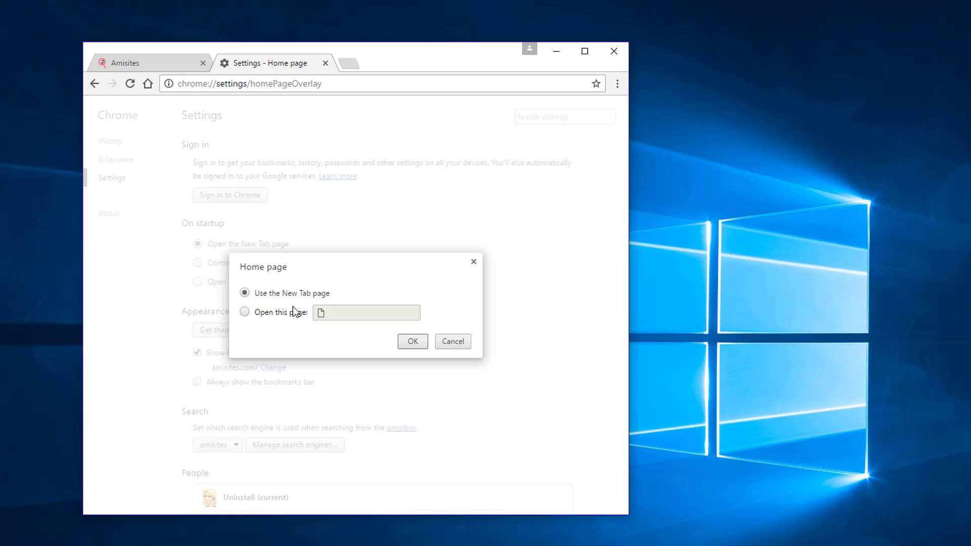
{"action": "left_click", "coordinate": [416, 342]}
{"action": "left_click", "coordinate": [197, 353]}
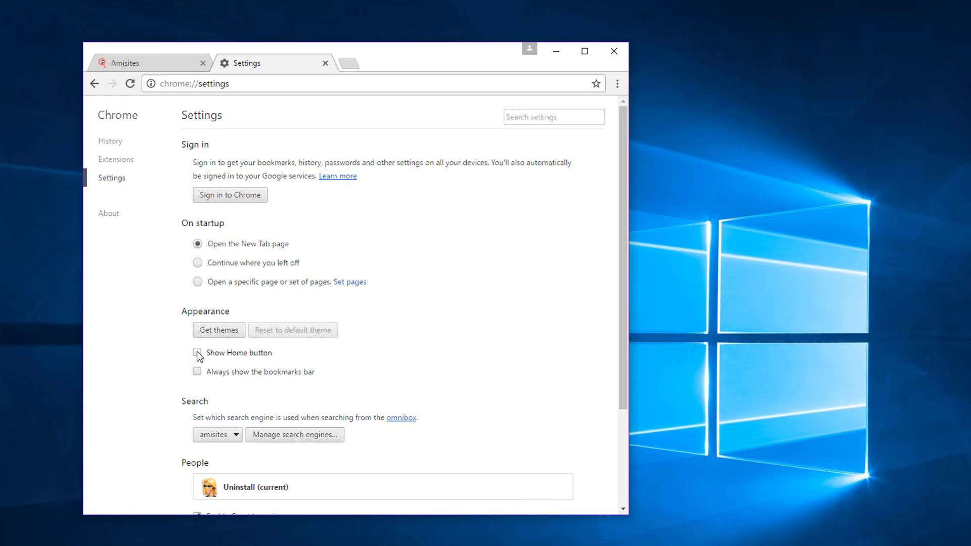
Make Google the default engine, delete the amisites engine, close Settings and exit Chrome
{"action": "left_click", "coordinate": [311, 434]}
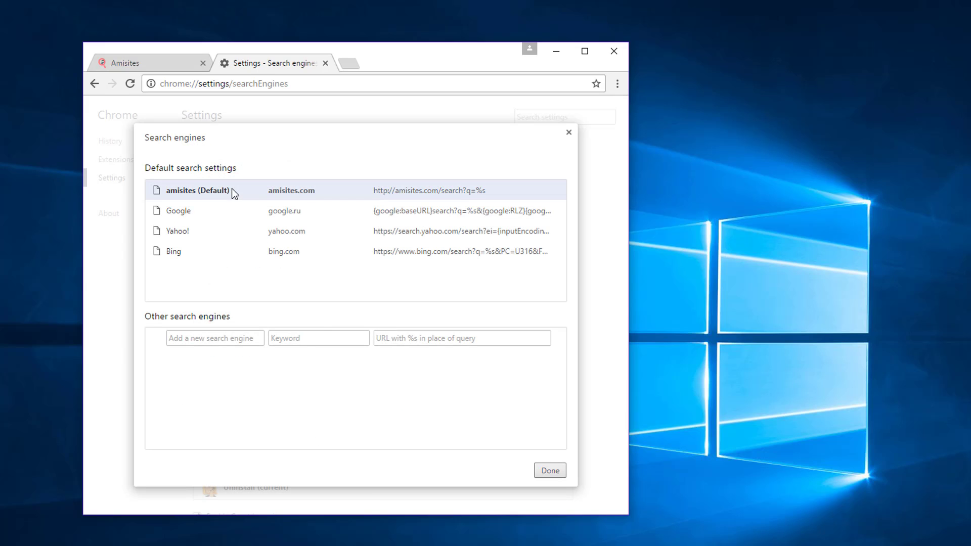
{"action": "mouse_move", "coordinate": [191, 209]}
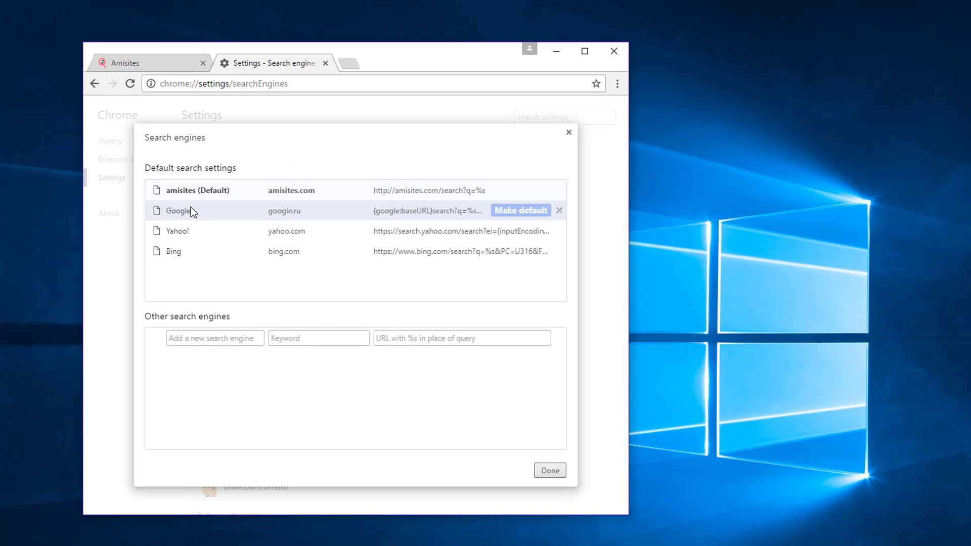
{"action": "left_click", "coordinate": [514, 211]}
{"action": "mouse_move", "coordinate": [548, 192]}
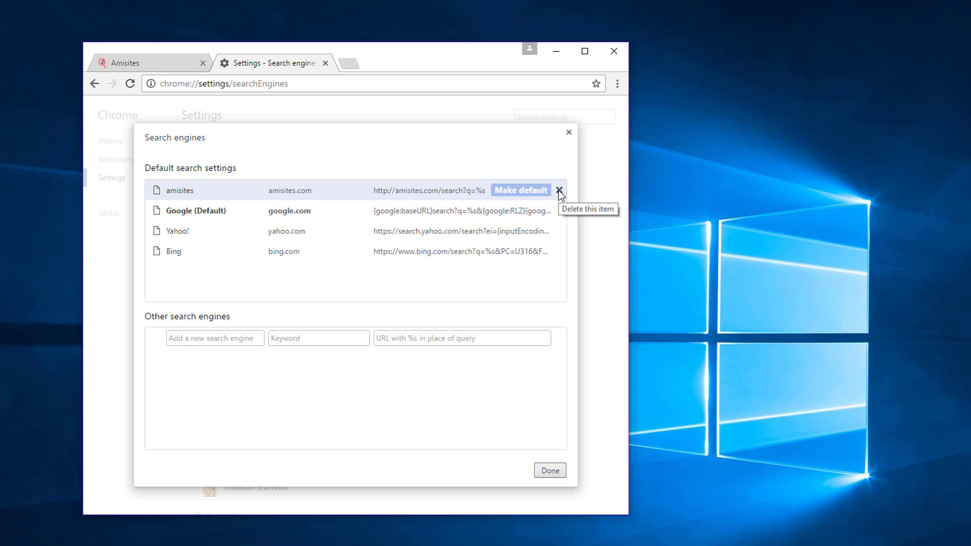
{"action": "left_click", "coordinate": [559, 190]}
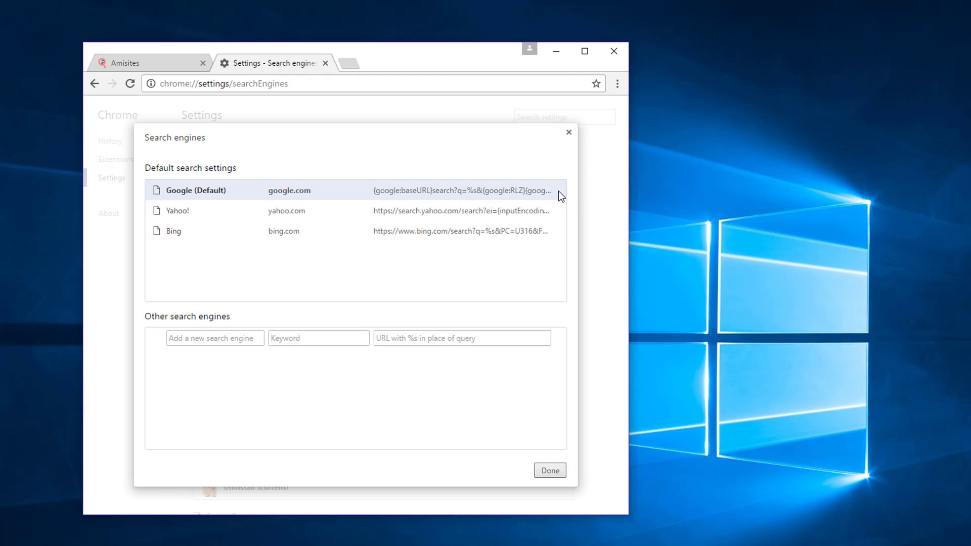
{"action": "left_click", "coordinate": [549, 471]}
{"action": "left_click", "coordinate": [325, 63]}
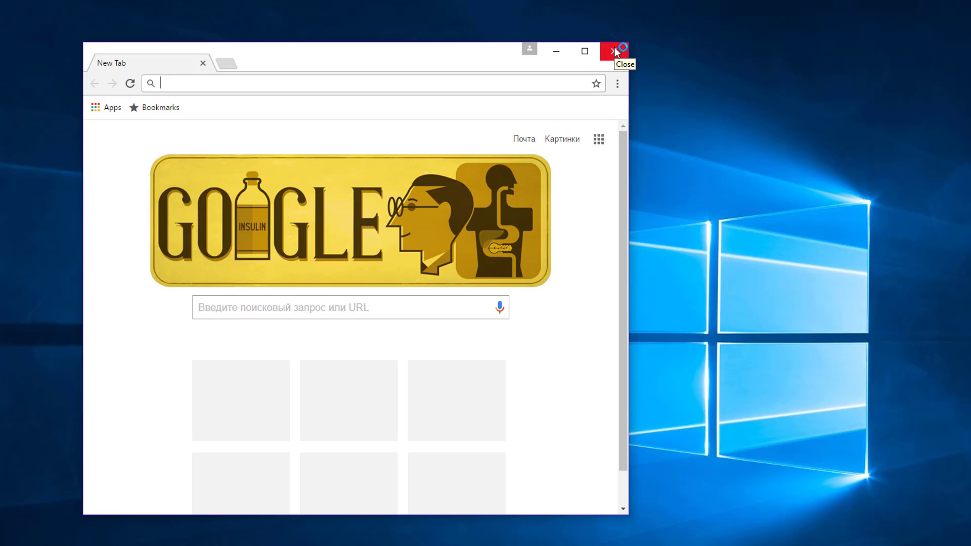
{"action": "left_click", "coordinate": [615, 51]}
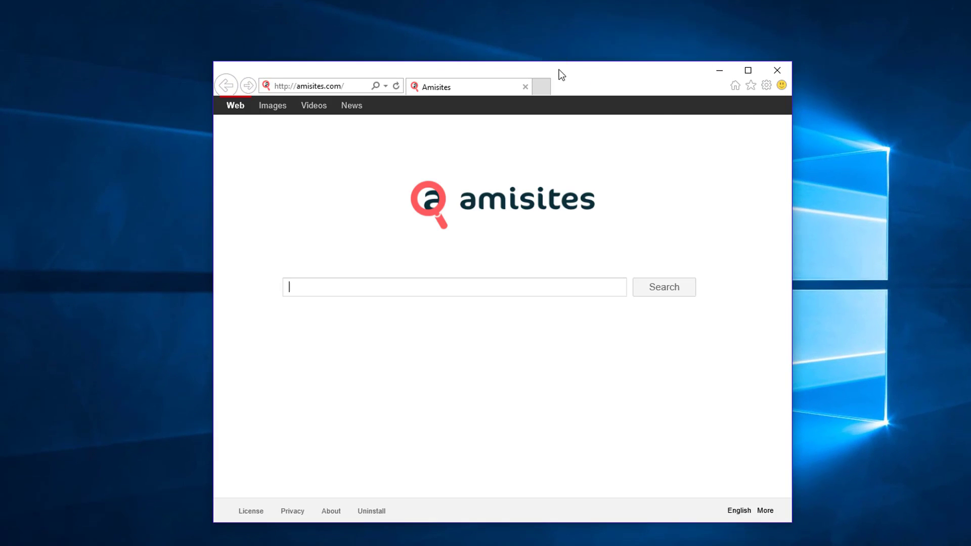
Set Internet Explorer's home page to about:Tabs in Internet Options, then open a new tab
{"action": "left_click", "coordinate": [766, 86]}
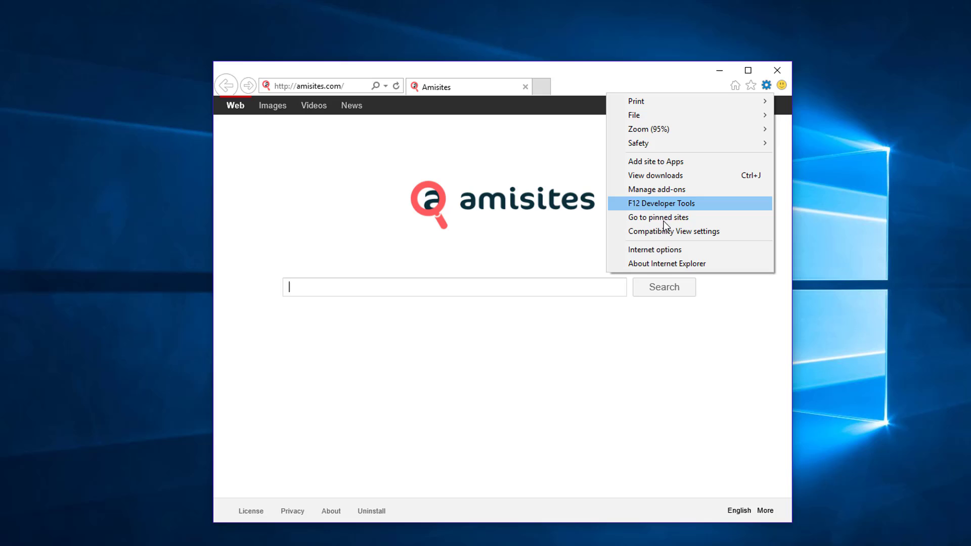
{"action": "left_click", "coordinate": [657, 249]}
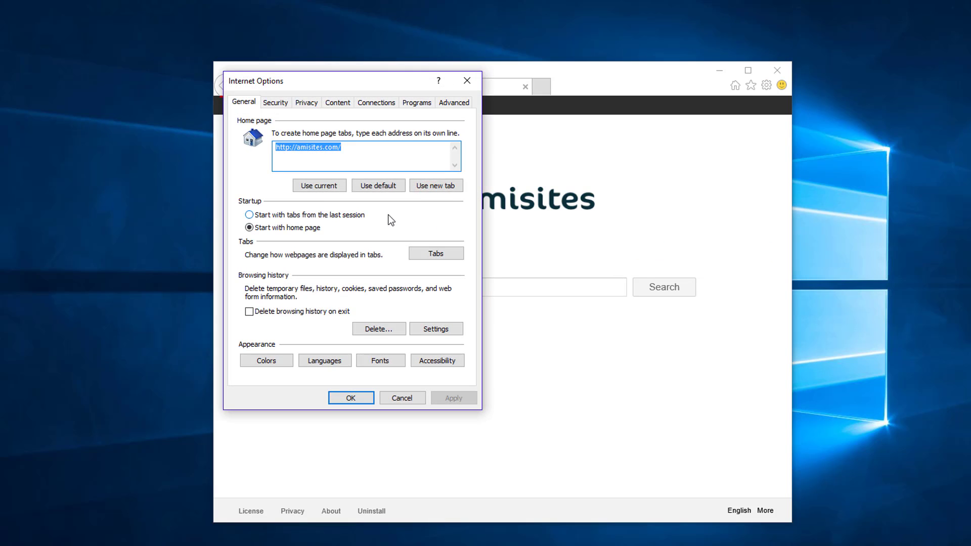
{"action": "left_click", "coordinate": [426, 185]}
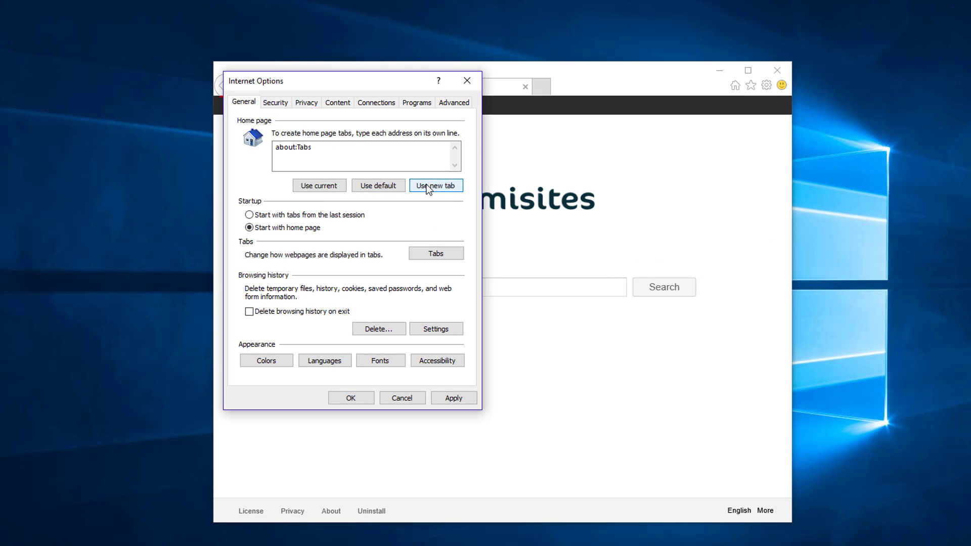
{"action": "left_click", "coordinate": [454, 398]}
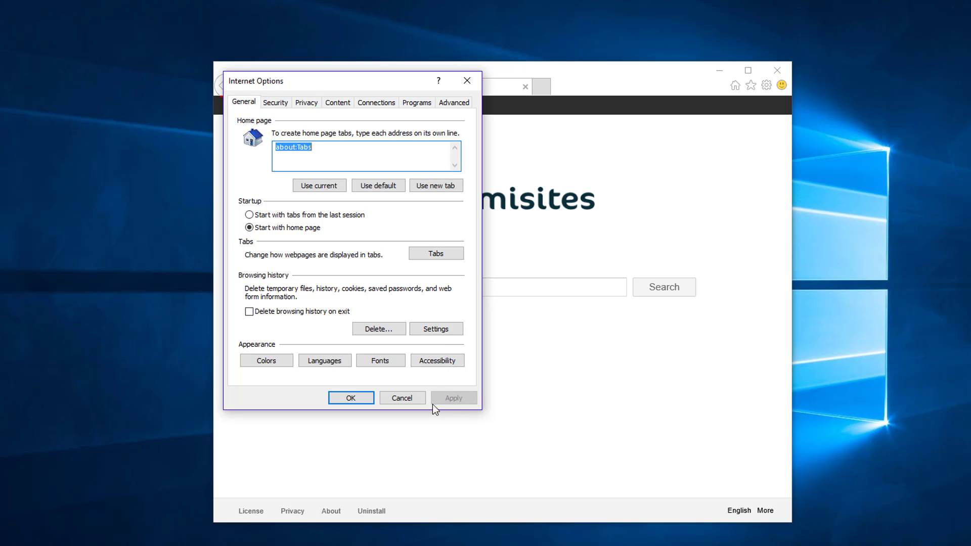
{"action": "left_click", "coordinate": [351, 398]}
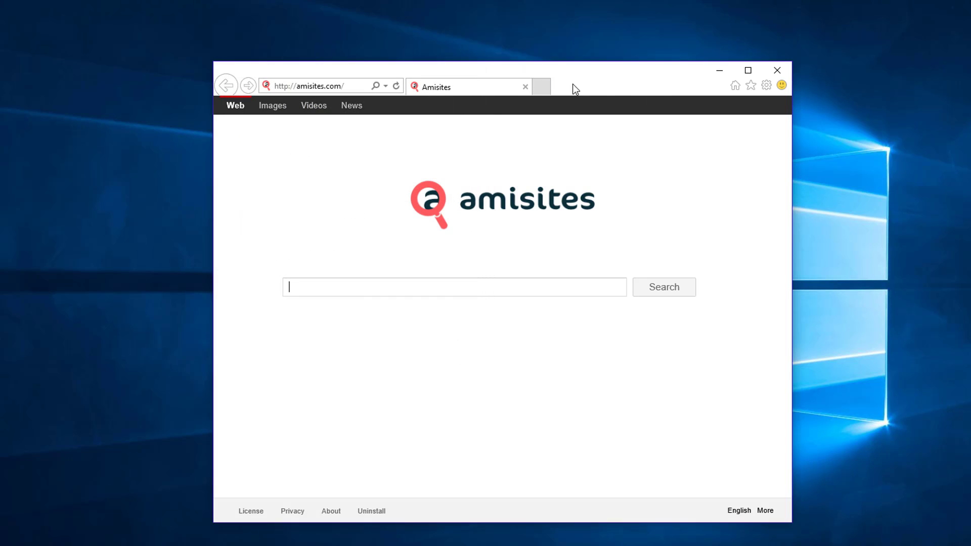
{"action": "left_click", "coordinate": [549, 89]}
{"action": "left_click", "coordinate": [527, 90]}
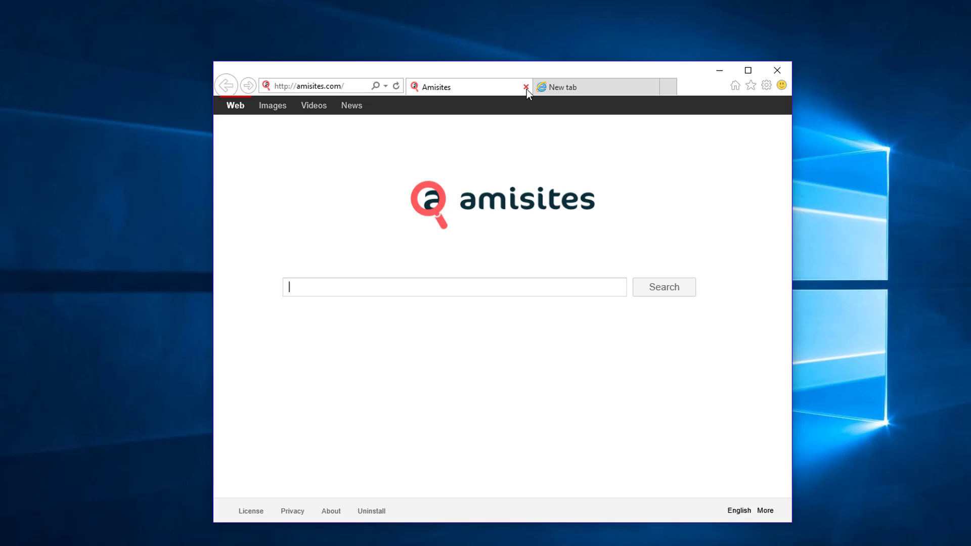
Close the Amisites tab, verify Bing under Manage add-ons > Search Providers, and remove the Amisites tile
{"action": "left_click", "coordinate": [527, 89]}
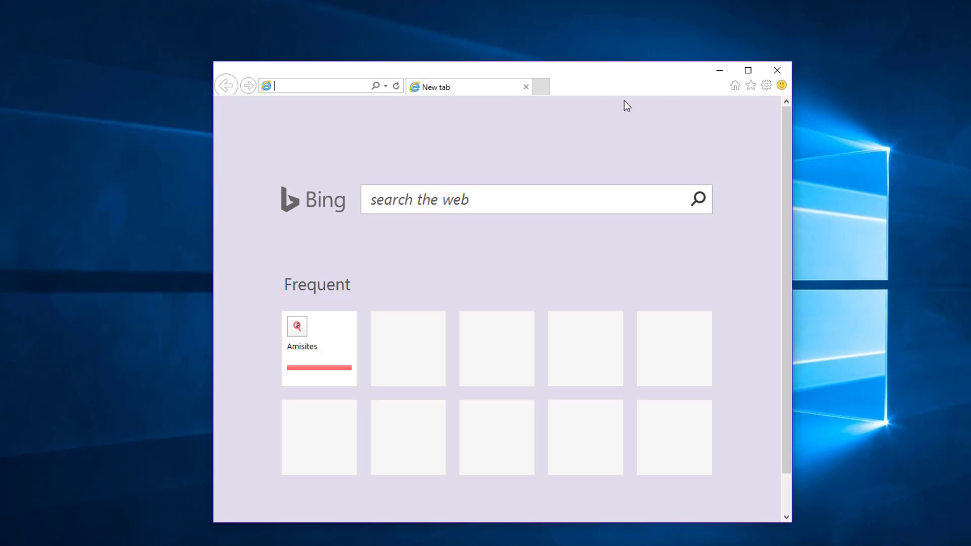
{"action": "left_click", "coordinate": [766, 85]}
{"action": "left_click", "coordinate": [663, 192]}
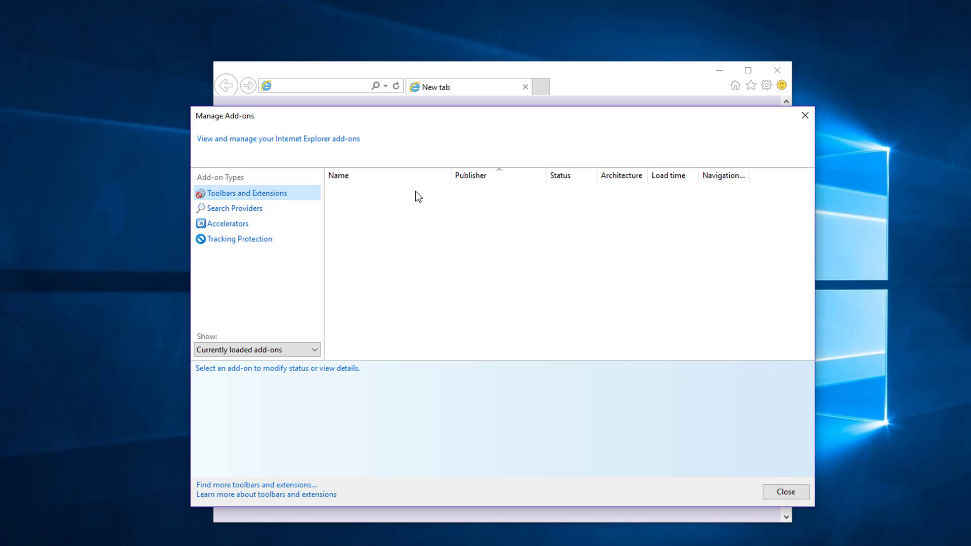
{"action": "left_click", "coordinate": [250, 209]}
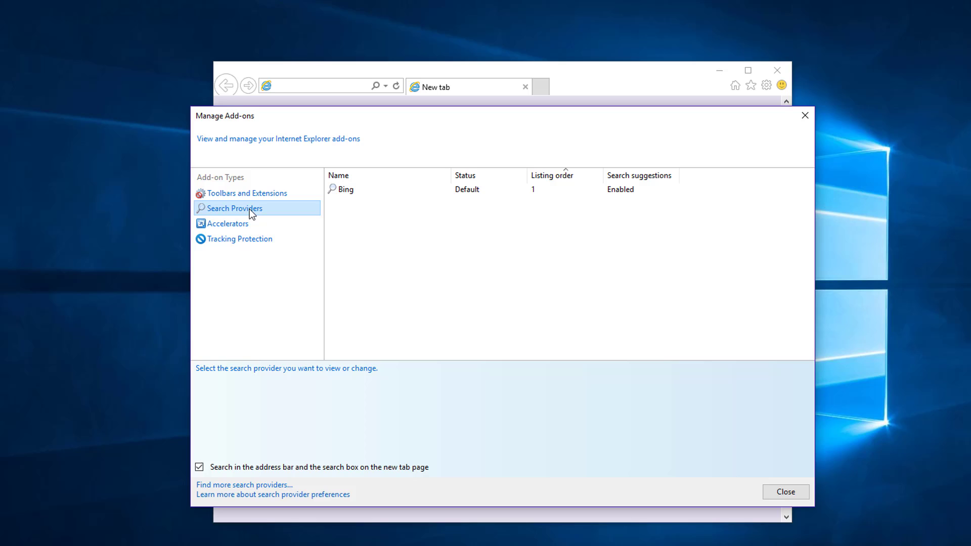
{"action": "left_click", "coordinate": [337, 192]}
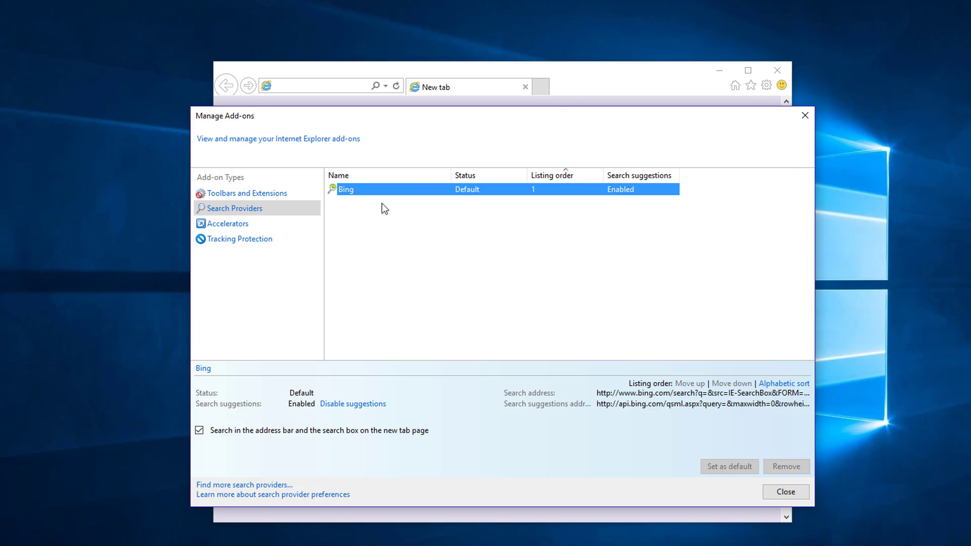
{"action": "left_click", "coordinate": [804, 116]}
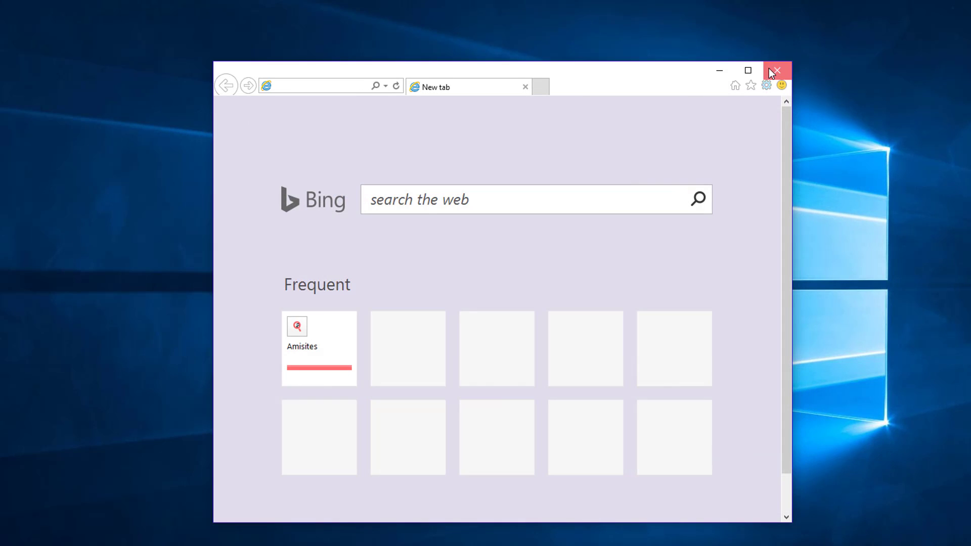
{"action": "left_click", "coordinate": [769, 70]}
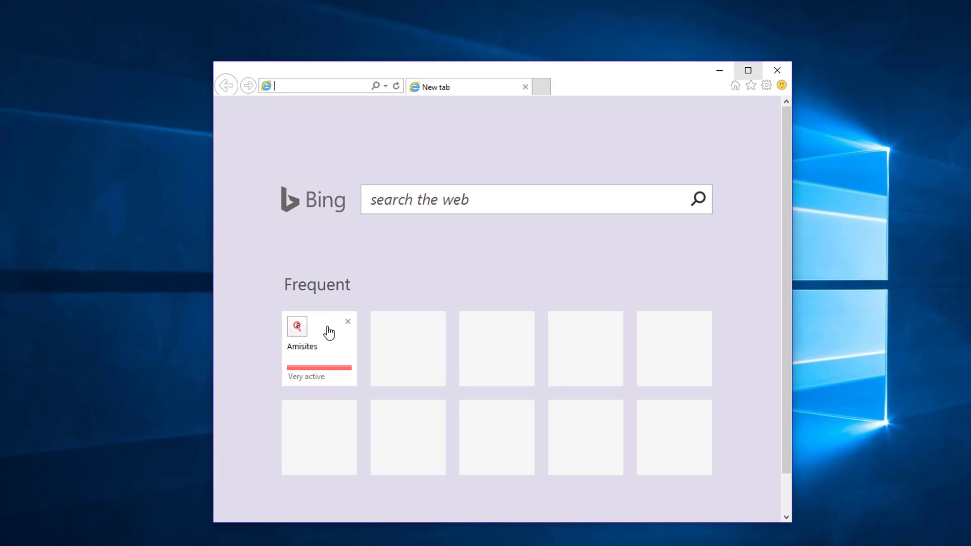
{"action": "left_click", "coordinate": [348, 319]}
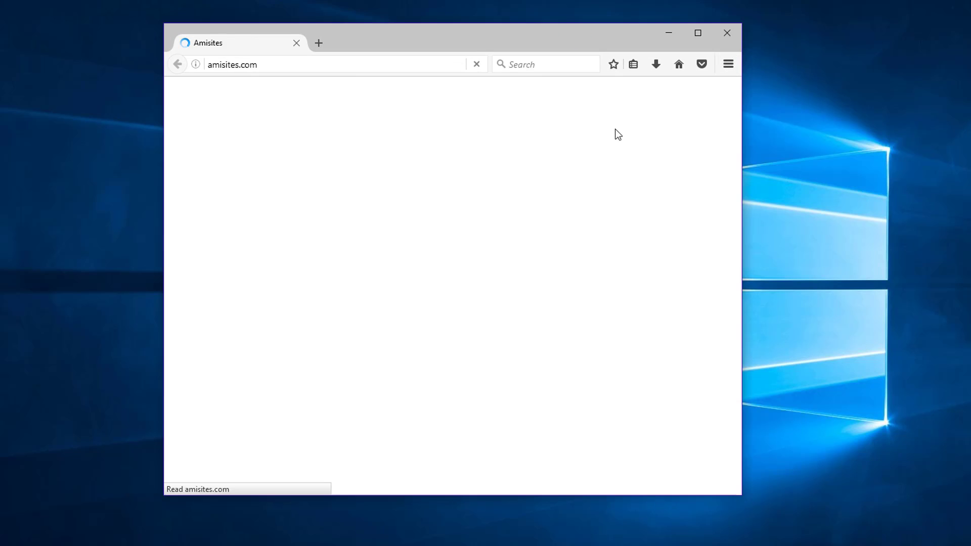
In Firefox Options > General, delete amisites.com from Home Page and click Restore to Default
{"action": "left_click", "coordinate": [724, 69]}
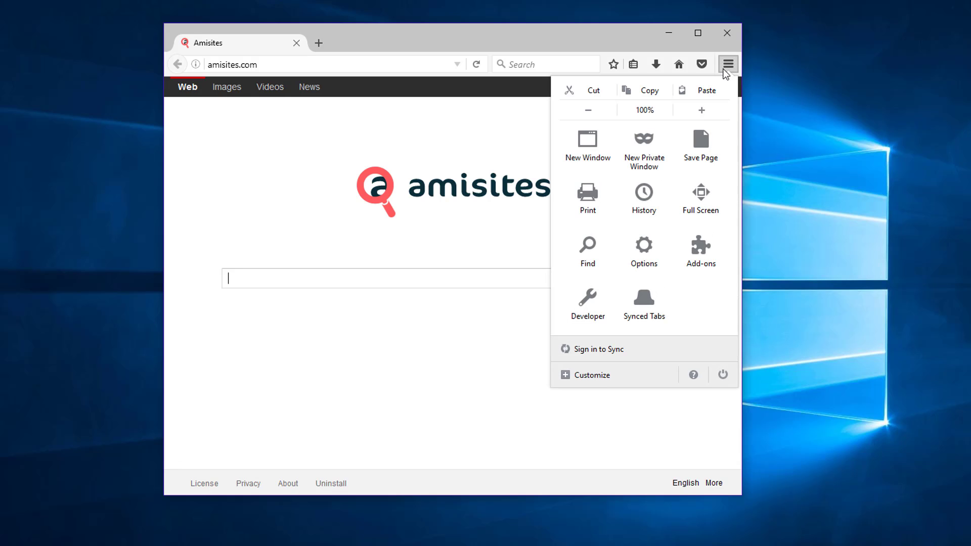
{"action": "left_click", "coordinate": [654, 252]}
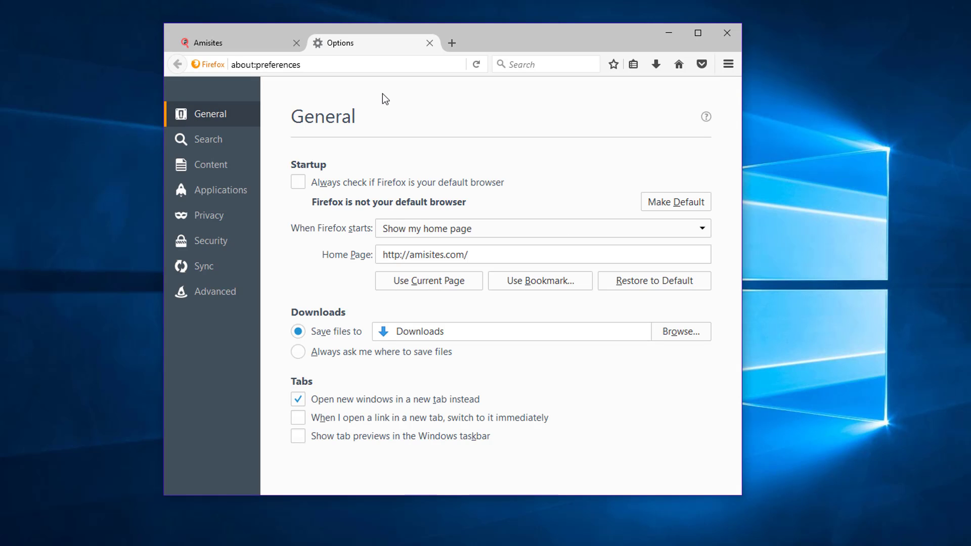
{"action": "left_click_drag", "start_coordinate": [476, 255], "coordinate": [340, 256]}
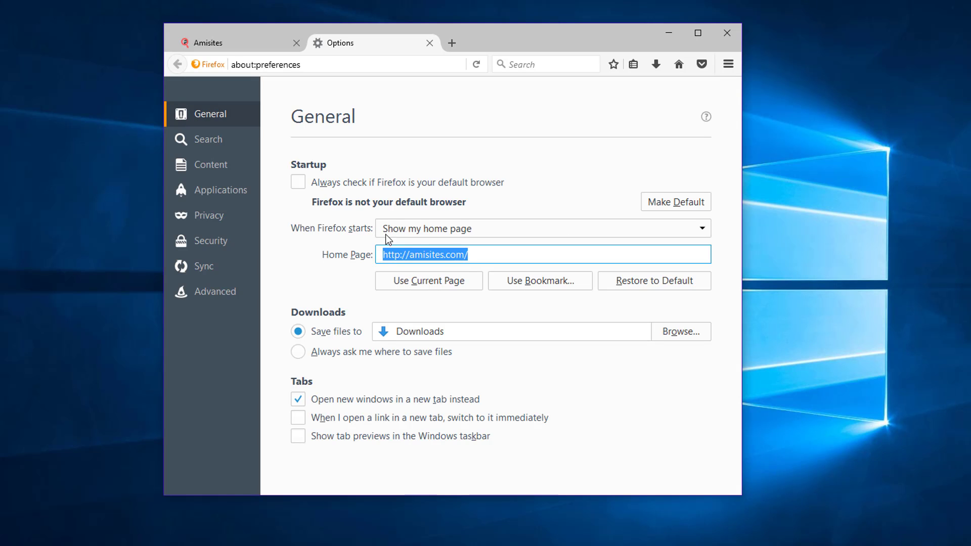
{"action": "key", "text": "BackSpace"}
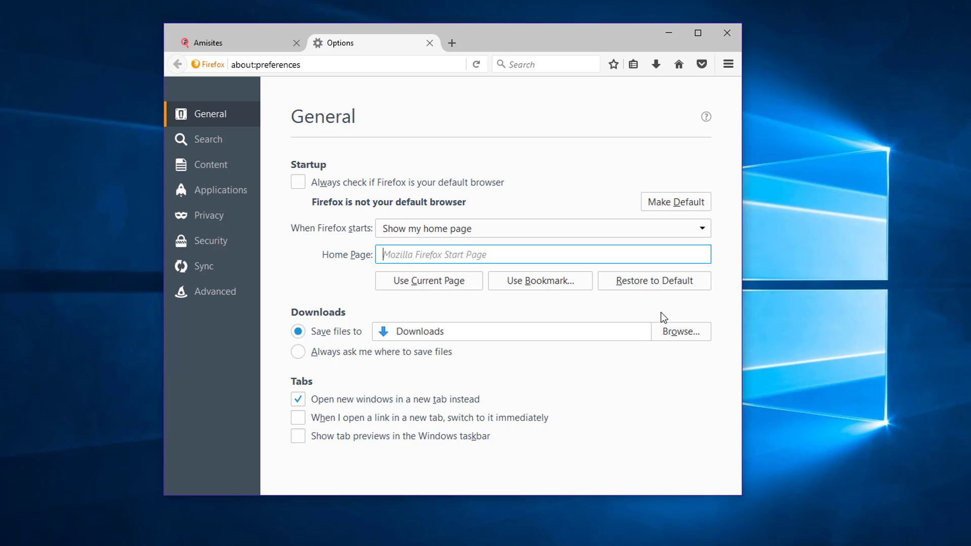
{"action": "left_click", "coordinate": [642, 281]}
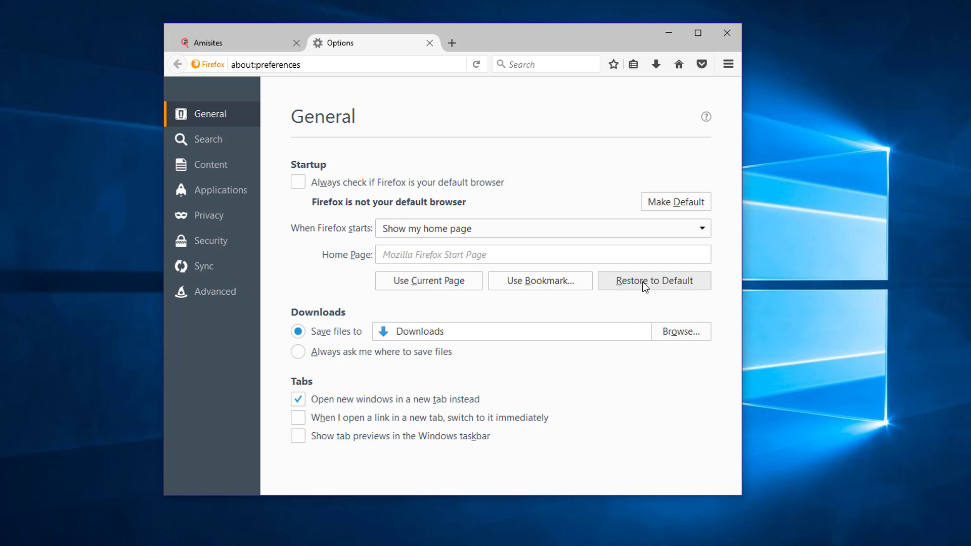
Review Search options, select Bing among one-click search engines, then close Firefox
{"action": "left_click", "coordinate": [198, 135]}
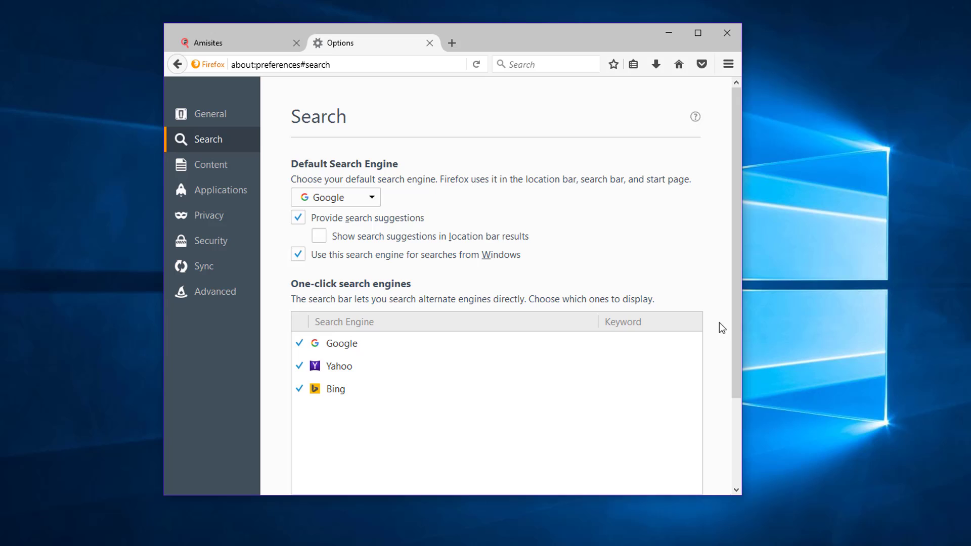
{"action": "left_click_drag", "start_coordinate": [737, 329], "coordinate": [747, 402]}
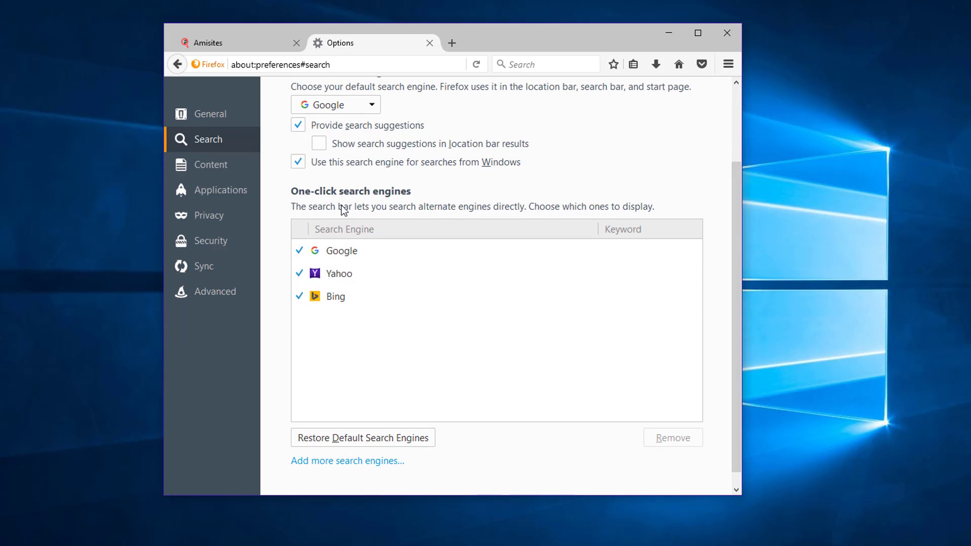
{"action": "left_click", "coordinate": [320, 296]}
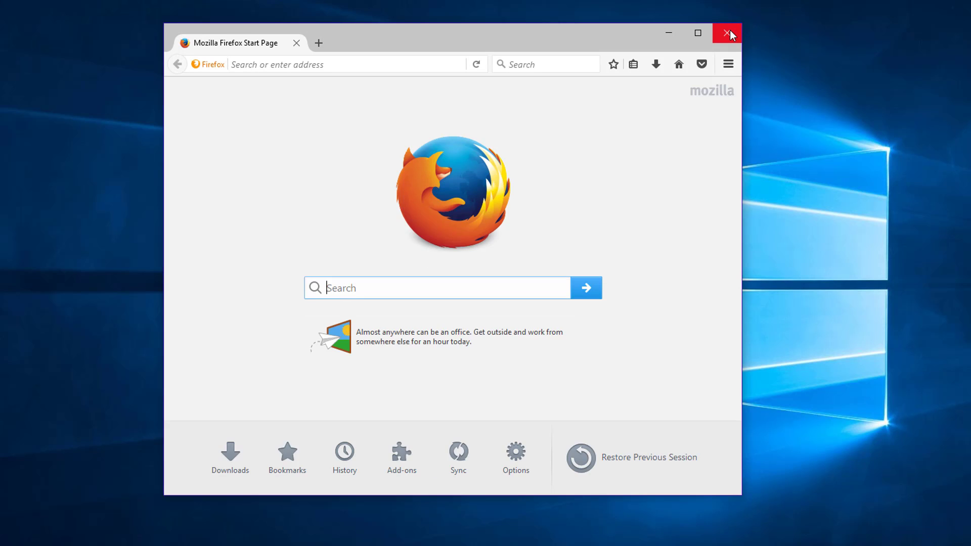
{"action": "left_click", "coordinate": [729, 33]}
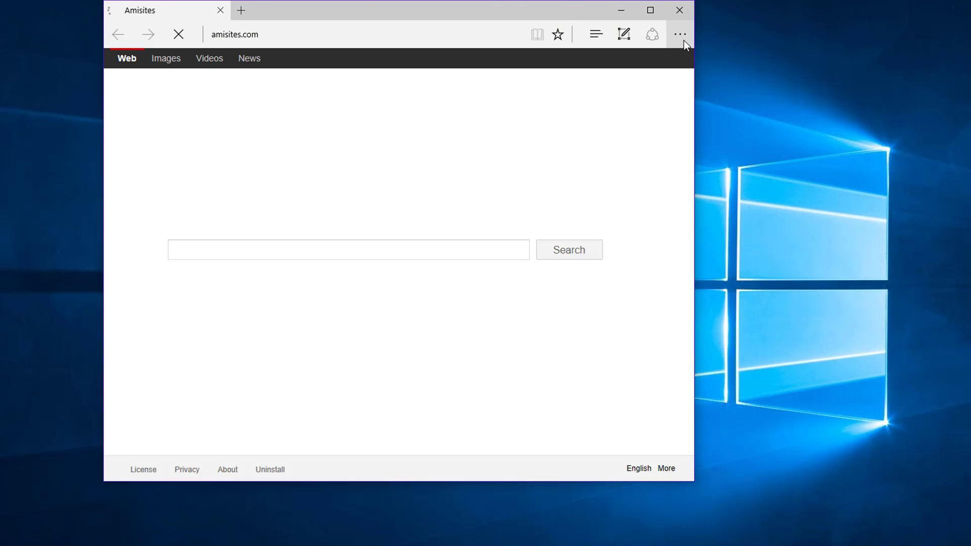
In Edge settings, delete amisites.com from the startup pages
{"action": "left_click", "coordinate": [681, 35]}
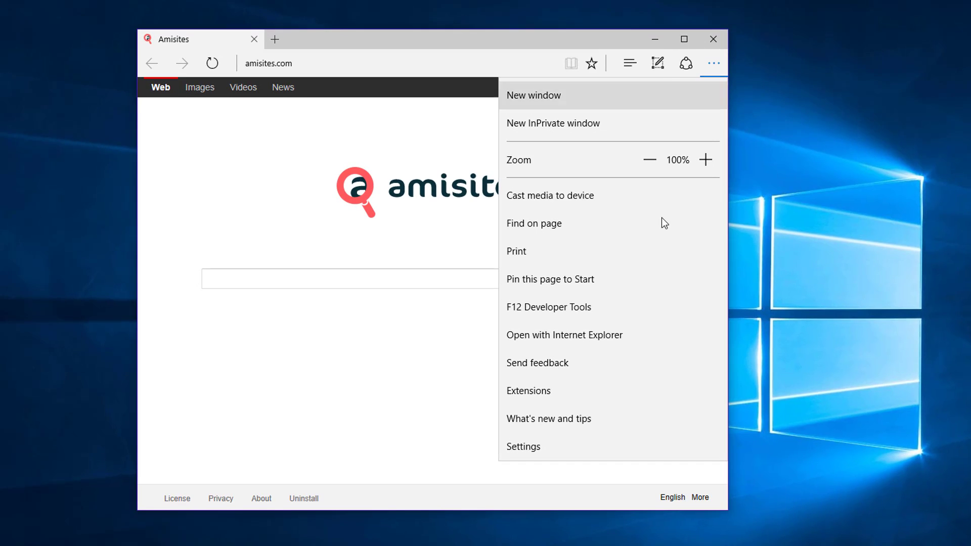
{"action": "left_click", "coordinate": [523, 447]}
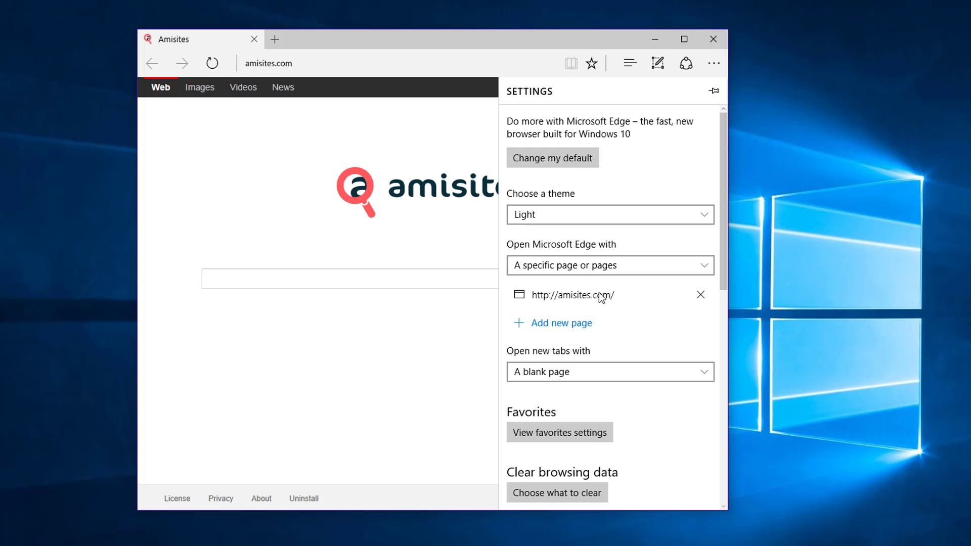
{"action": "mouse_move", "coordinate": [573, 298]}
{"action": "left_click", "coordinate": [699, 296]}
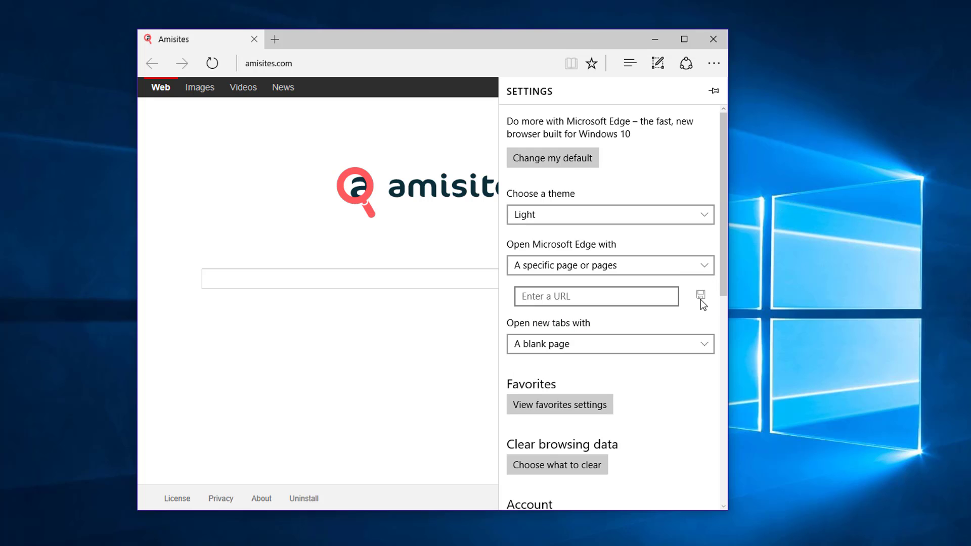
Set Edge to open with its Start page, then close the settings pane and the Amisites tab
{"action": "left_click", "coordinate": [665, 268]}
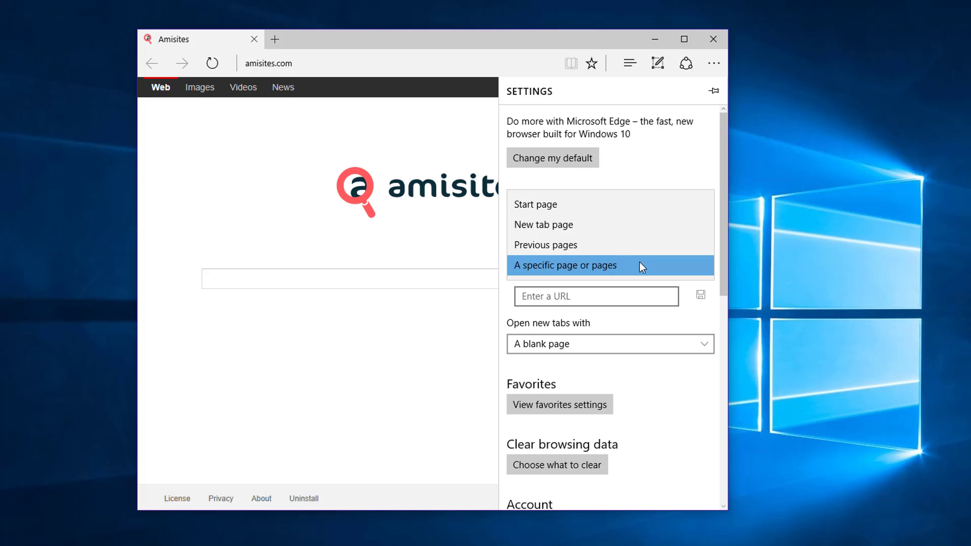
{"action": "left_click", "coordinate": [548, 207]}
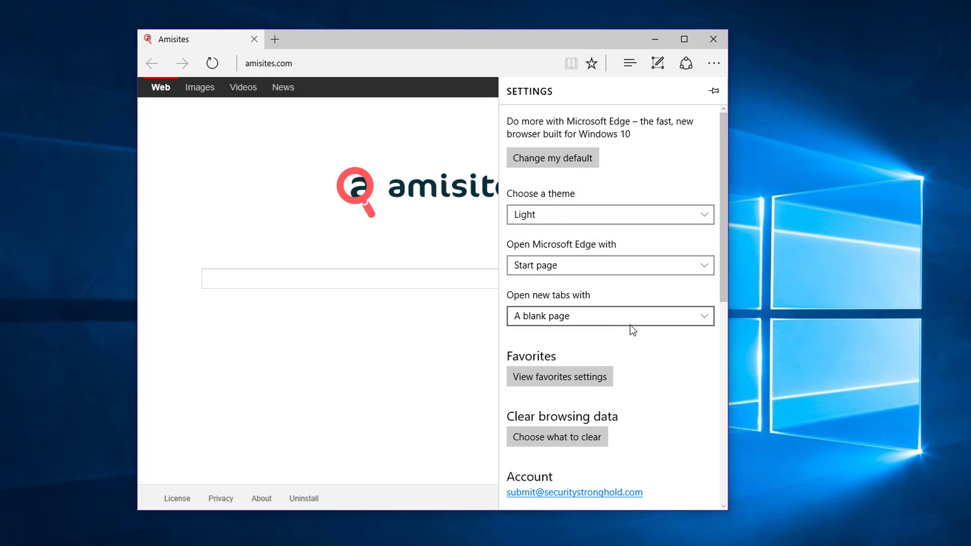
{"action": "scroll", "coordinate": [629, 334], "scroll_direction": "down", "scroll_amount": 5}
{"action": "scroll", "coordinate": [631, 335], "scroll_direction": "down", "scroll_amount": 4}
{"action": "scroll", "coordinate": [631, 335], "scroll_direction": "up", "scroll_amount": 3}
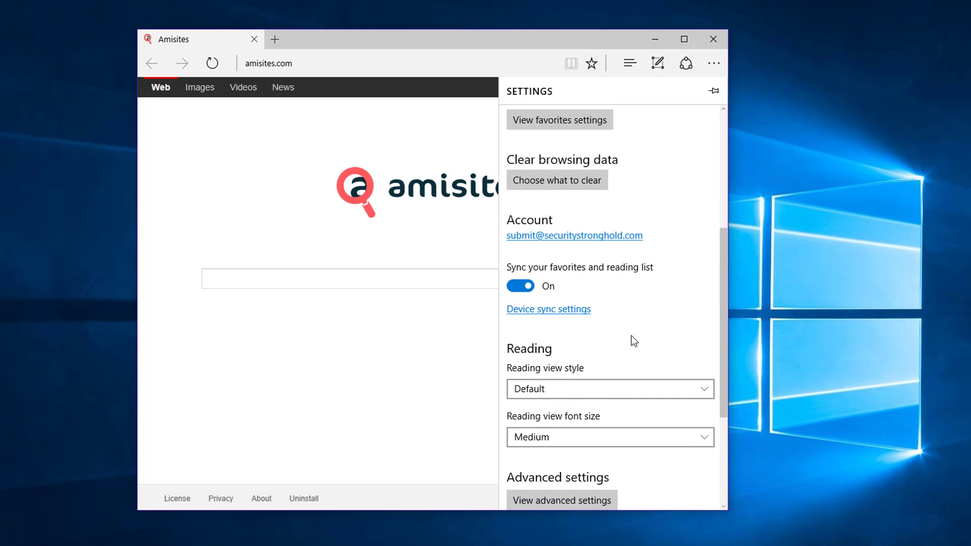
{"action": "scroll", "coordinate": [631, 335], "scroll_direction": "down", "scroll_amount": 3}
{"action": "scroll", "coordinate": [631, 335], "scroll_direction": "up", "scroll_amount": 8}
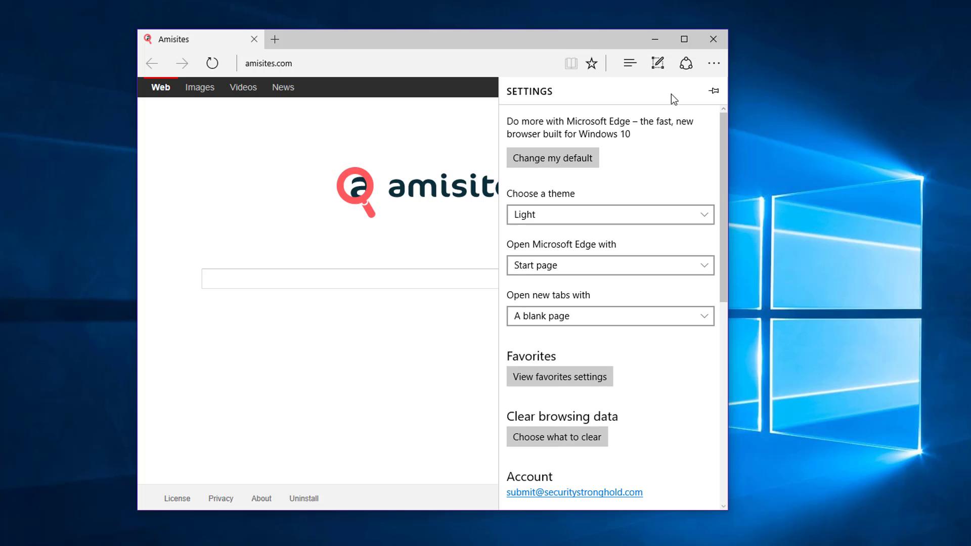
{"action": "left_click", "coordinate": [436, 126]}
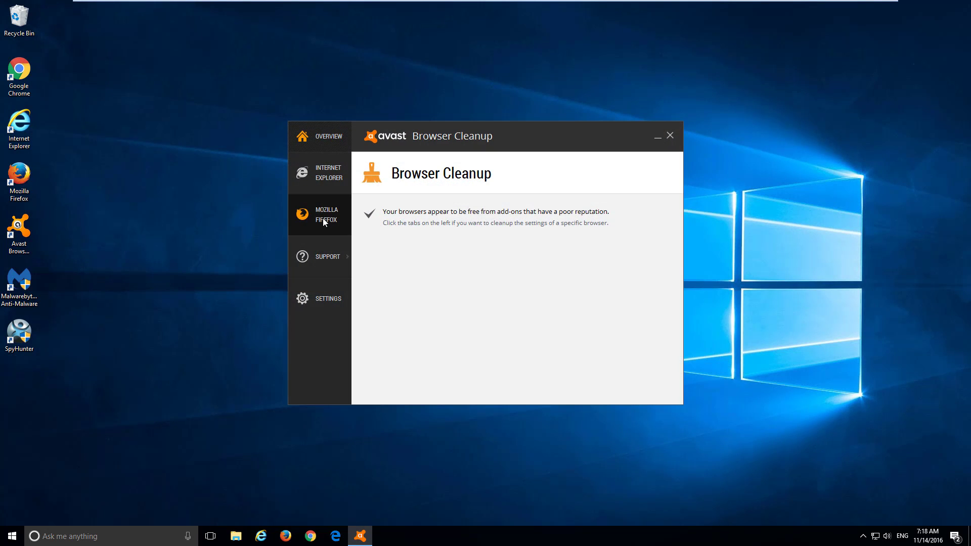
Reset Internet Explorer's settings in Avast Browser Cleanup and review the new search provider choices
{"action": "left_click", "coordinate": [323, 217]}
{"action": "left_click", "coordinate": [316, 177]}
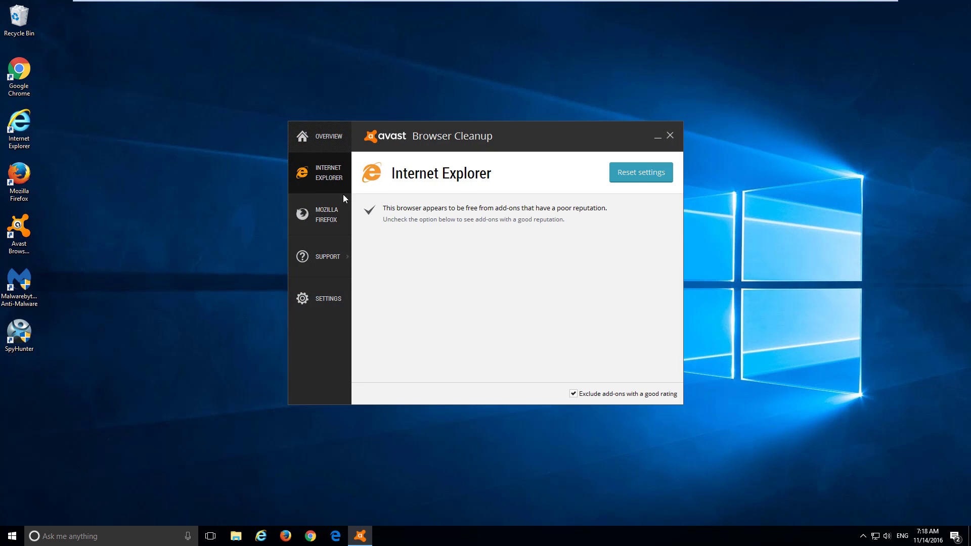
{"action": "left_click", "coordinate": [640, 180]}
{"action": "left_click", "coordinate": [464, 282]}
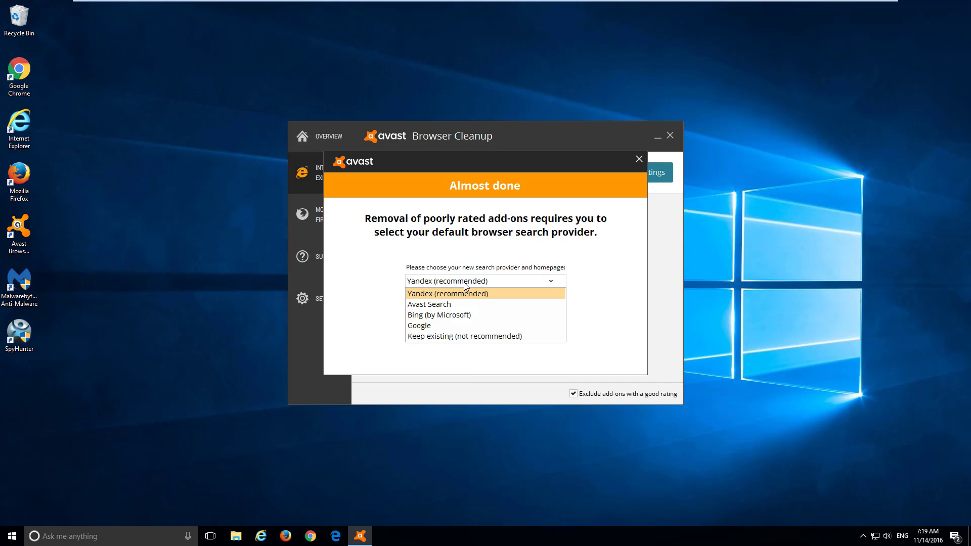
Dismiss the search provider list and Almost done dialog, and close Avast Browser Cleanup
{"action": "left_click", "coordinate": [639, 160]}
{"action": "left_click", "coordinate": [639, 158]}
{"action": "left_click", "coordinate": [670, 135]}
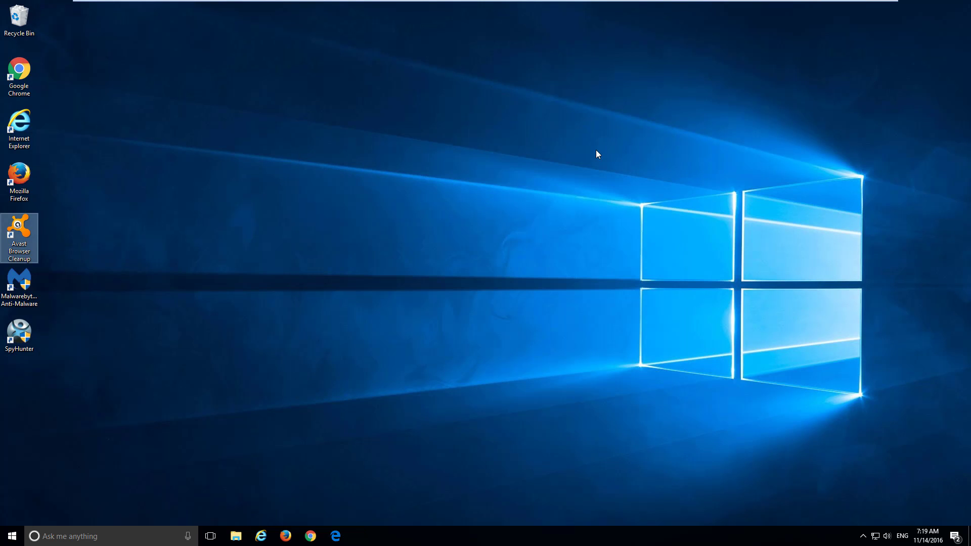
{"action": "right_click", "coordinate": [192, 281]}
{"action": "left_click", "coordinate": [223, 308]}
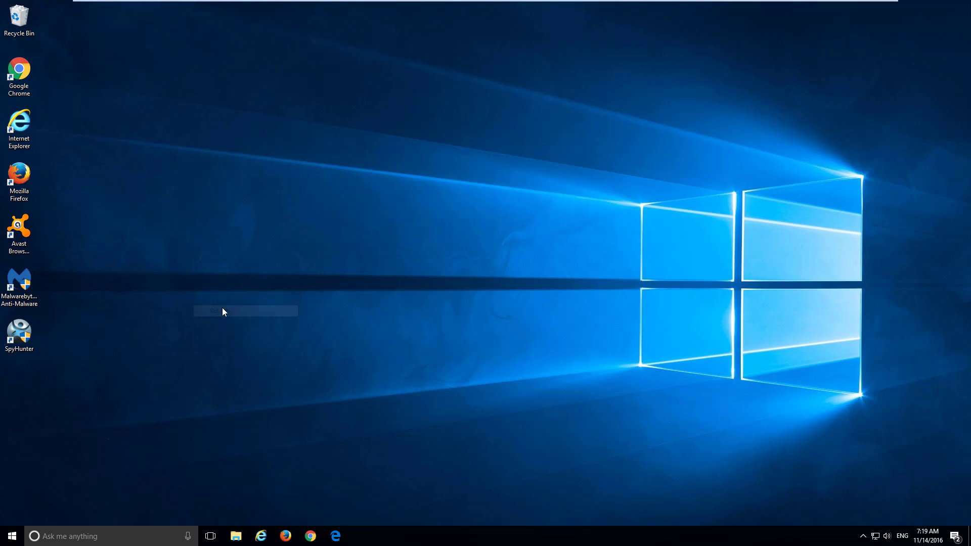